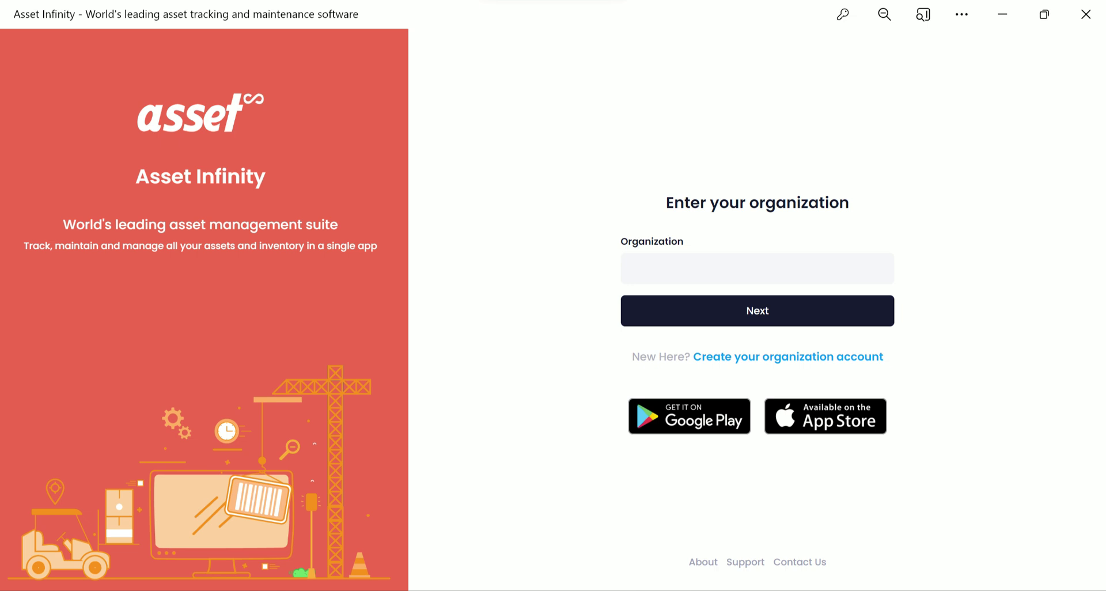
Sign in to Asset Infinity under the Test organization using the pre-filled email and password.
type("Test")
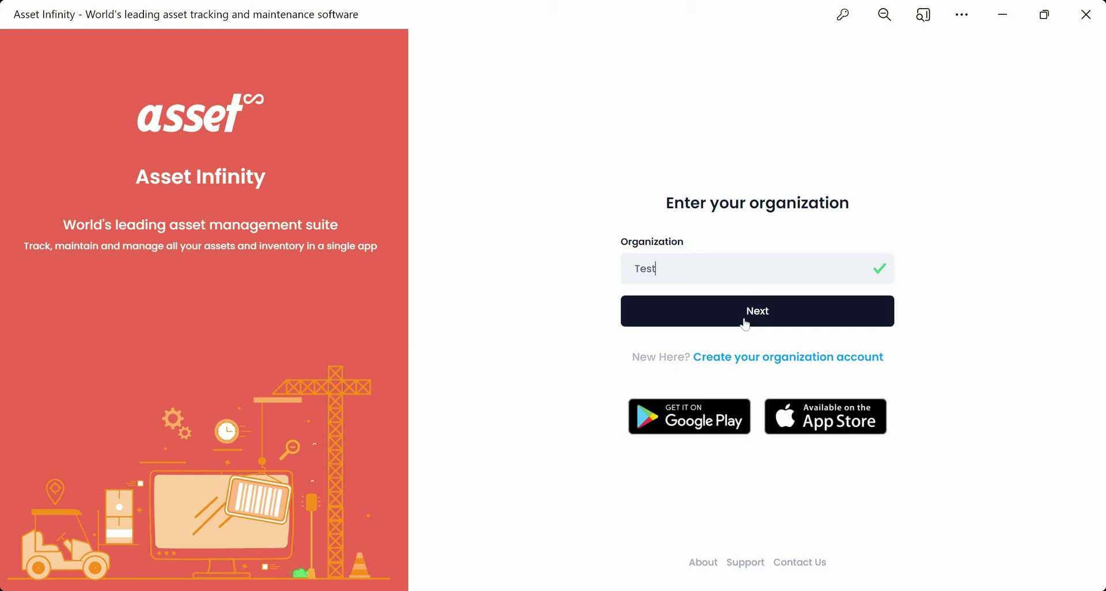
left_click(769, 318)
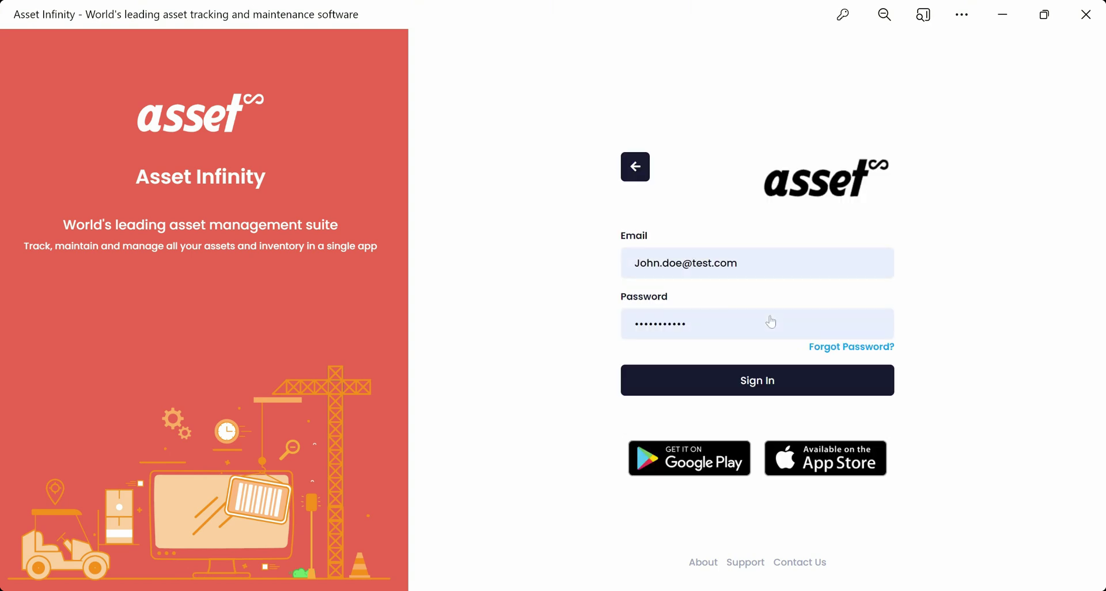
left_click(762, 388)
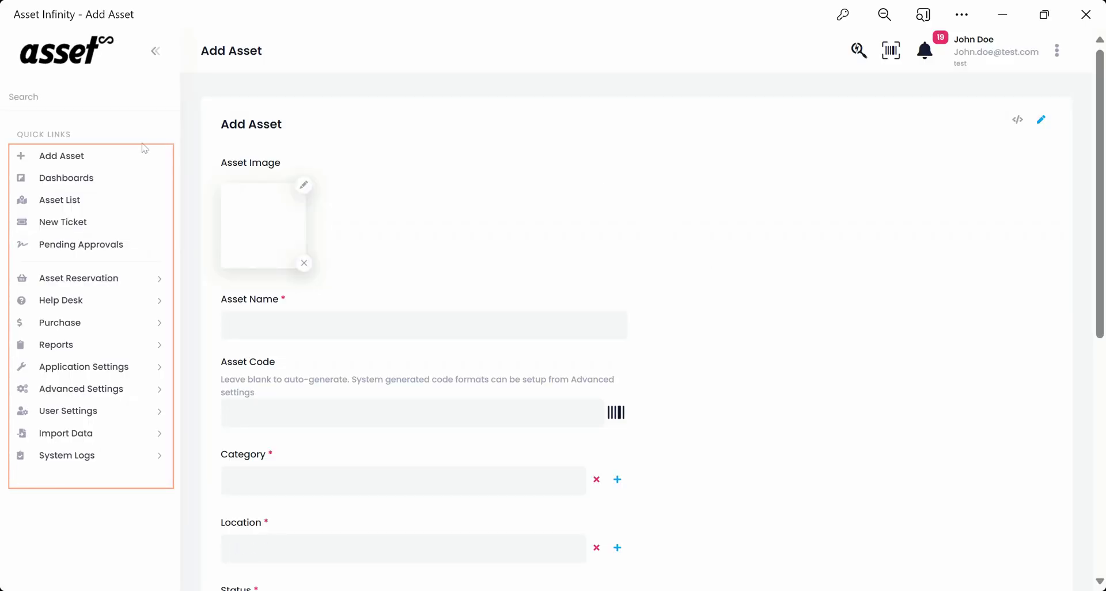
Start a new asset named 'HP Laptop' and set a laptop photo as its image.
left_click(92, 161)
left_click_drag(216, 127, 314, 126)
left_click(442, 199)
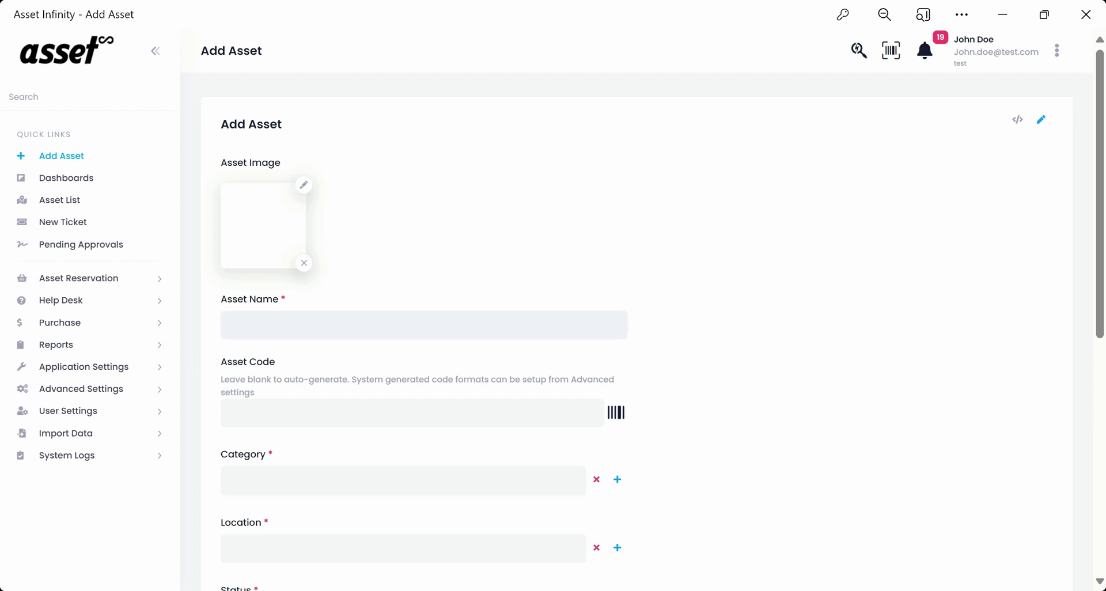
type("HP Laptop")
left_click(304, 186)
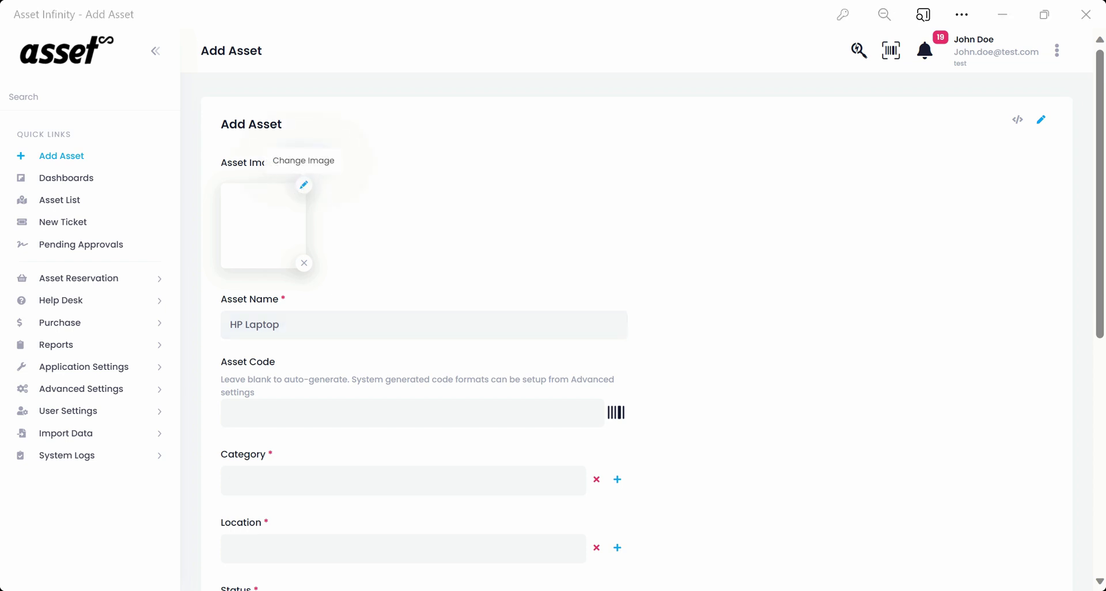
key("Return")
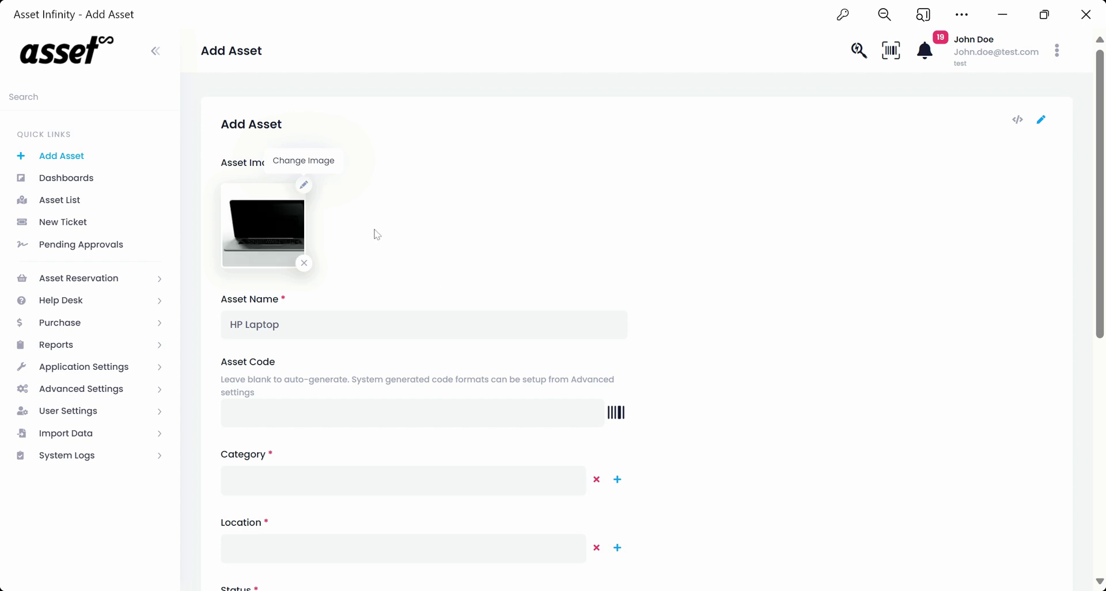
scroll(455, 230, "down", 3)
Clear the Asset Code field so the code auto-generates.
left_click(411, 244)
type("AST/13")
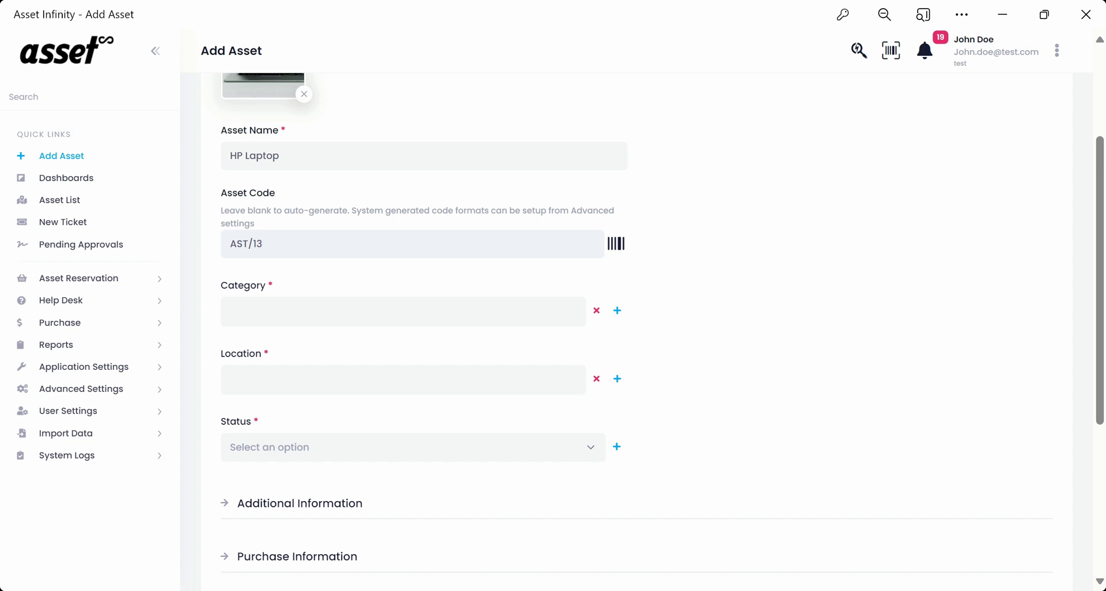
type("542/LP-123")
key("shift+Left")
key("shift+Left")
key("shift+Left")
key("shift+Left")
key("shift+Left")
key("shift+Left")
key("shift+Left")
key("shift+Left")
key("shift+Left")
key("shift+Left")
key("shift+Left")
key("shift+Left")
key("shift+Left")
key("shift+Left")
key("shift+Left")
key("shift+Left")
type("1239865")
left_click_drag(270, 244, 217, 251)
key("BackSpace")
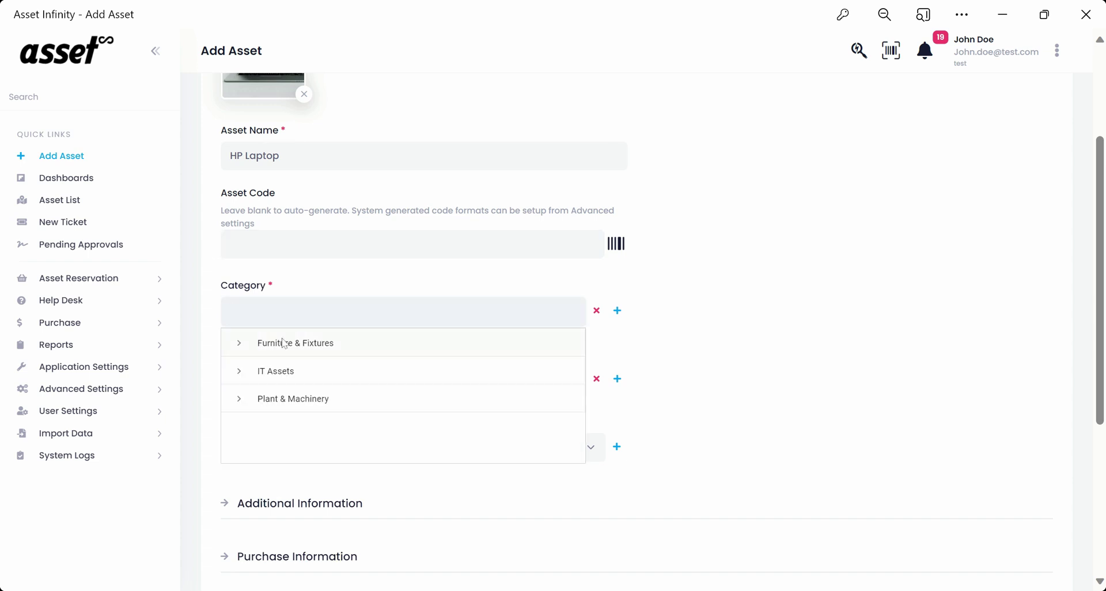
Set the category to IT Assets > Laptops and the location to Head Office.
left_click(241, 375)
left_click(294, 400)
left_click(346, 379)
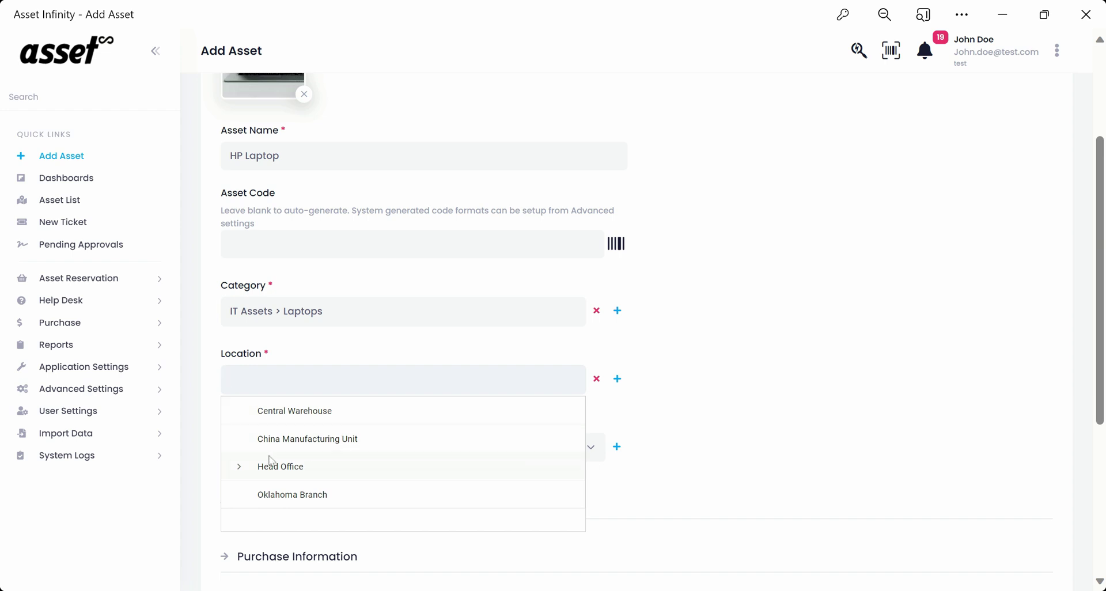
left_click(239, 467)
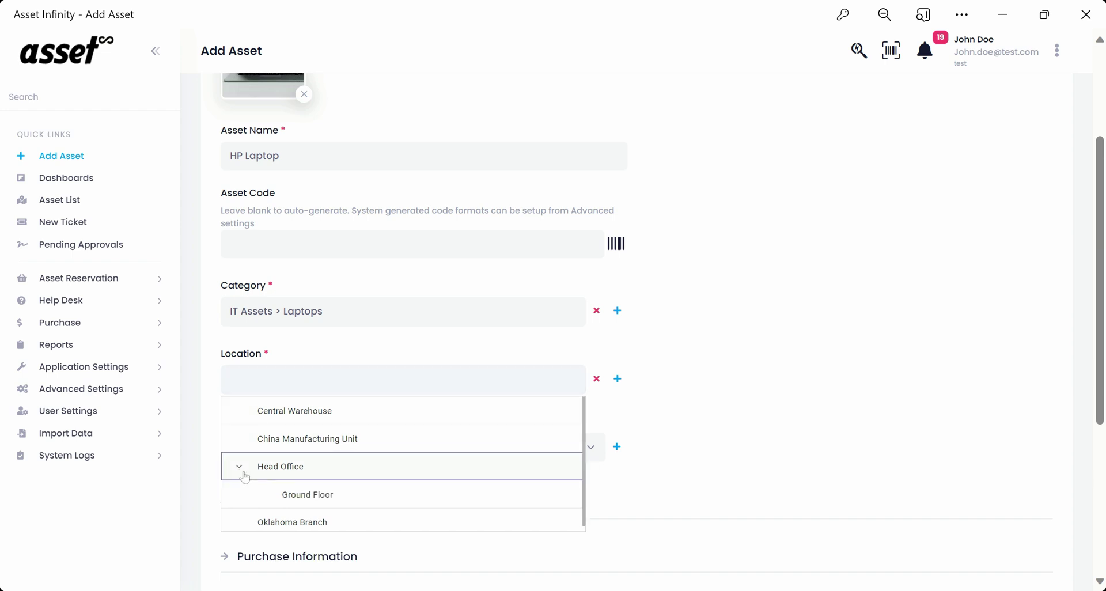
left_click(307, 495)
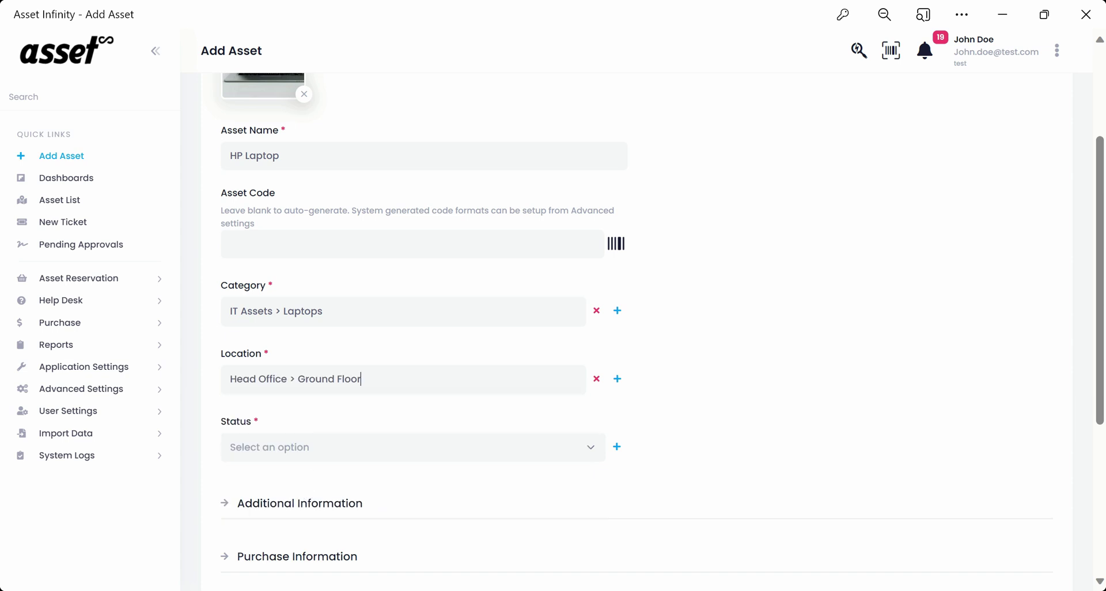
left_click(364, 378)
left_click(280, 468)
Set the asset status to In Use.
scroll(351, 408, "down", 2)
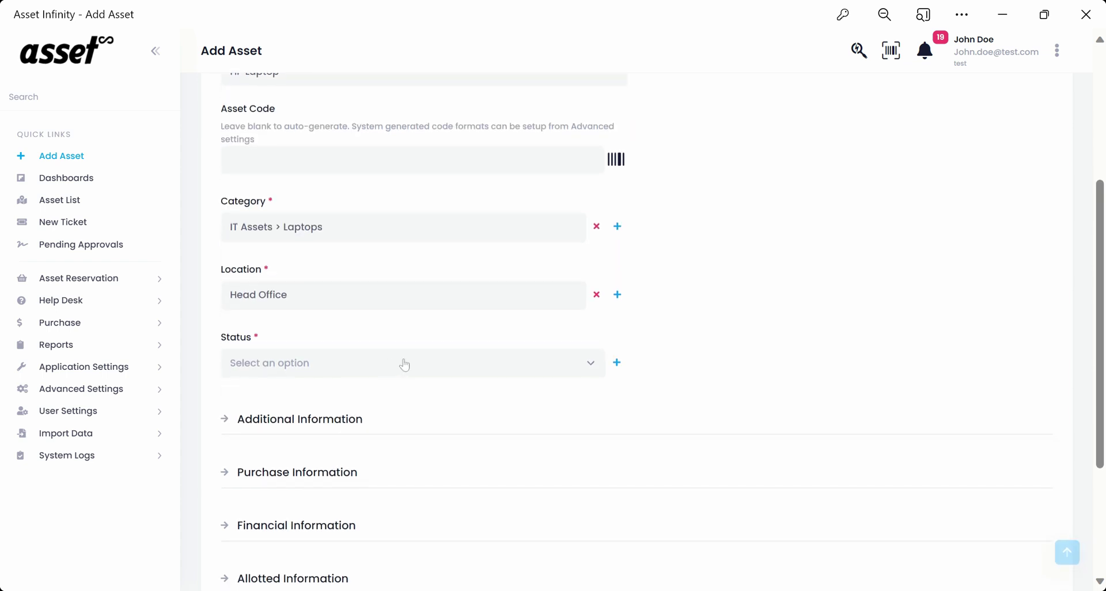
left_click(404, 364)
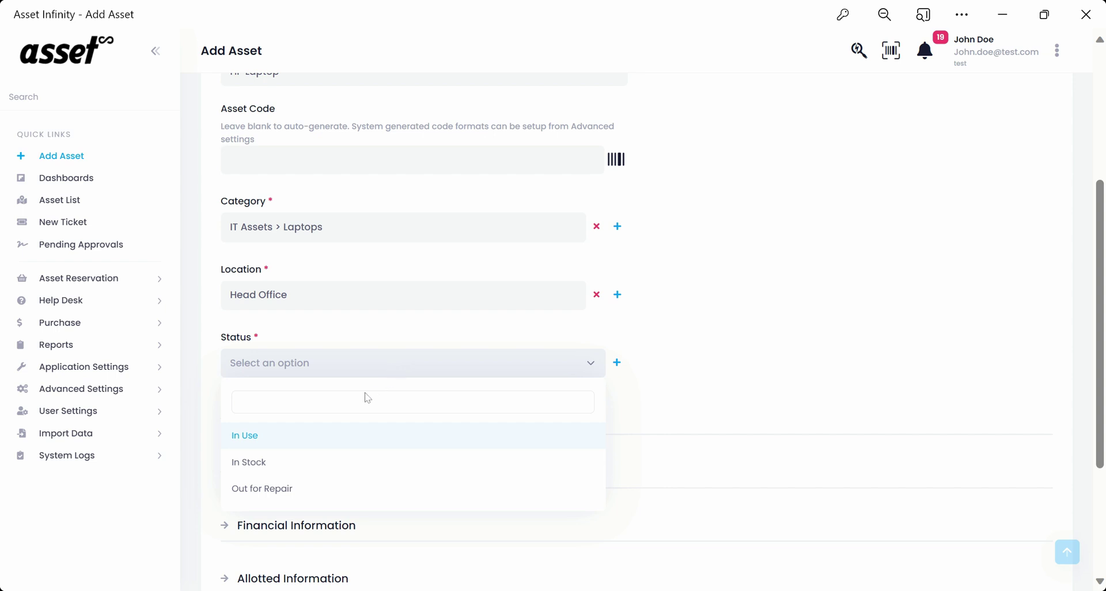
left_click(298, 440)
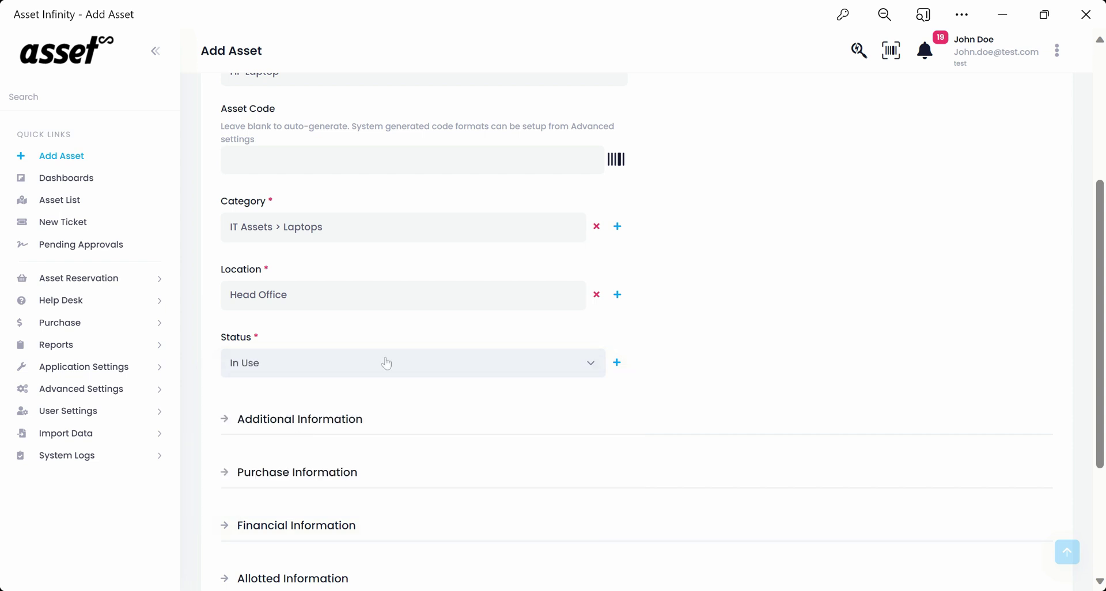
Under Additional Information, set condition Good, brand HP and model xyz.
scroll(392, 415, "down", 1)
scroll(426, 394, "down", 1)
left_click(328, 255)
scroll(484, 307, "down", 2)
left_click(377, 170)
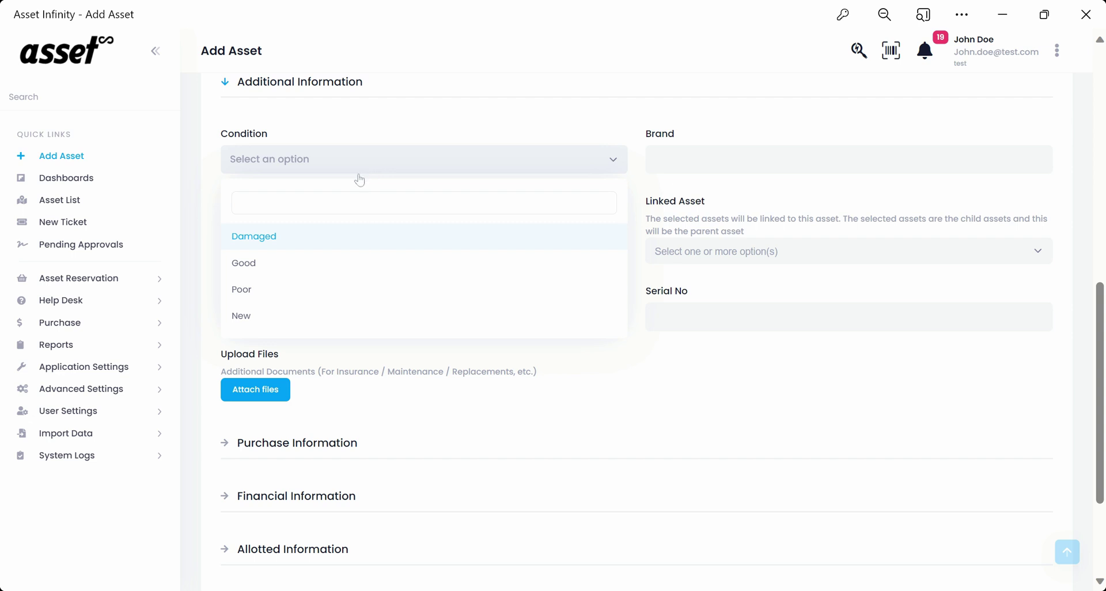
left_click(254, 270)
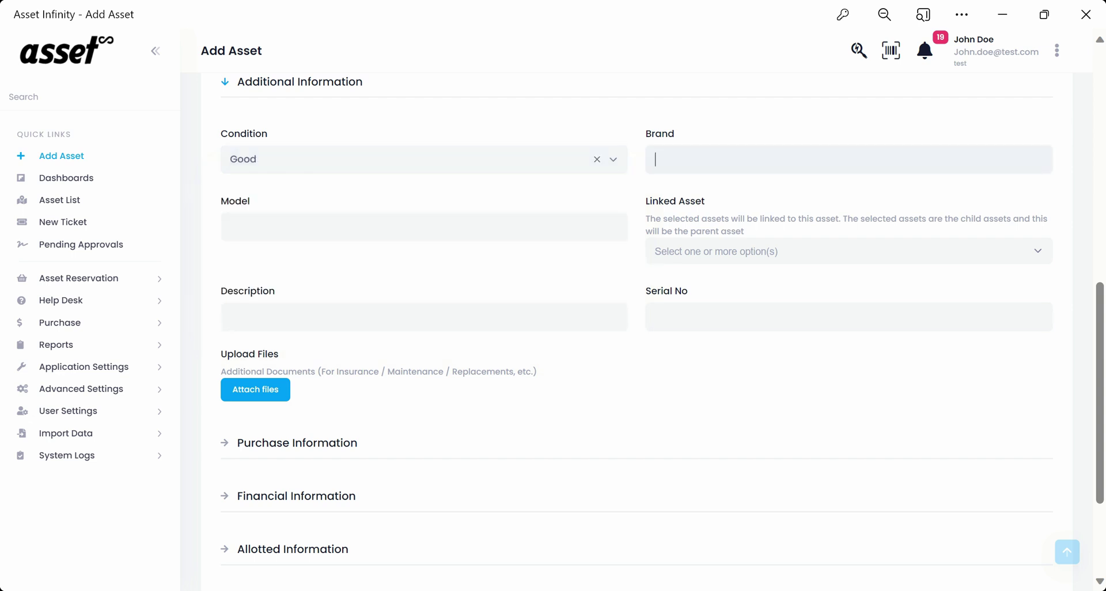
type("HP")
type("xyz")
Link Hp Laptop(AST202314663), with description 'Laptop' and serial number 123456789.
left_click(760, 253)
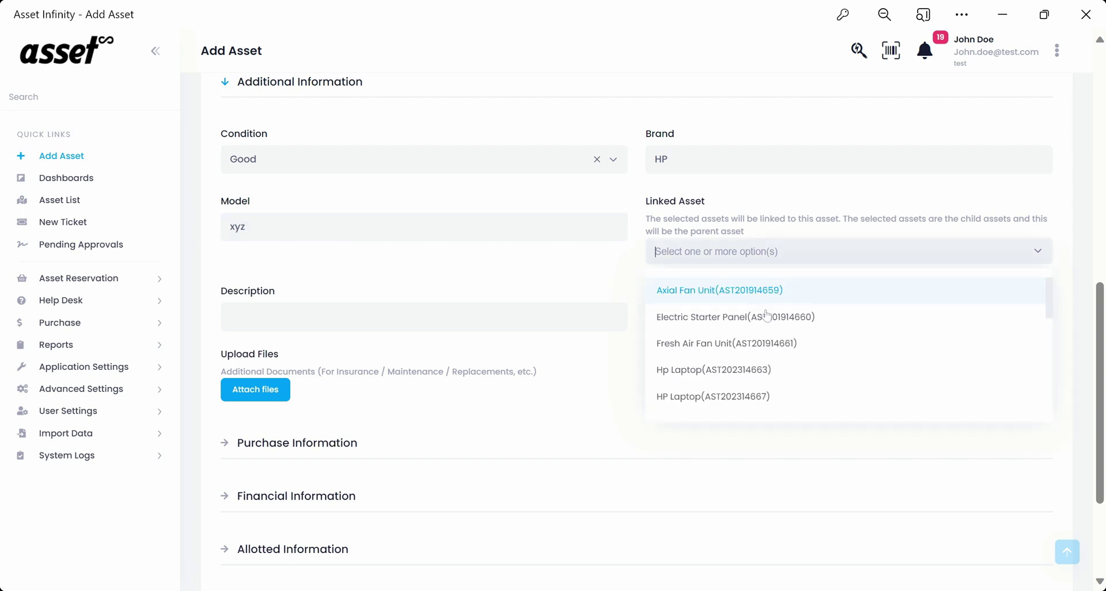
left_click(729, 383)
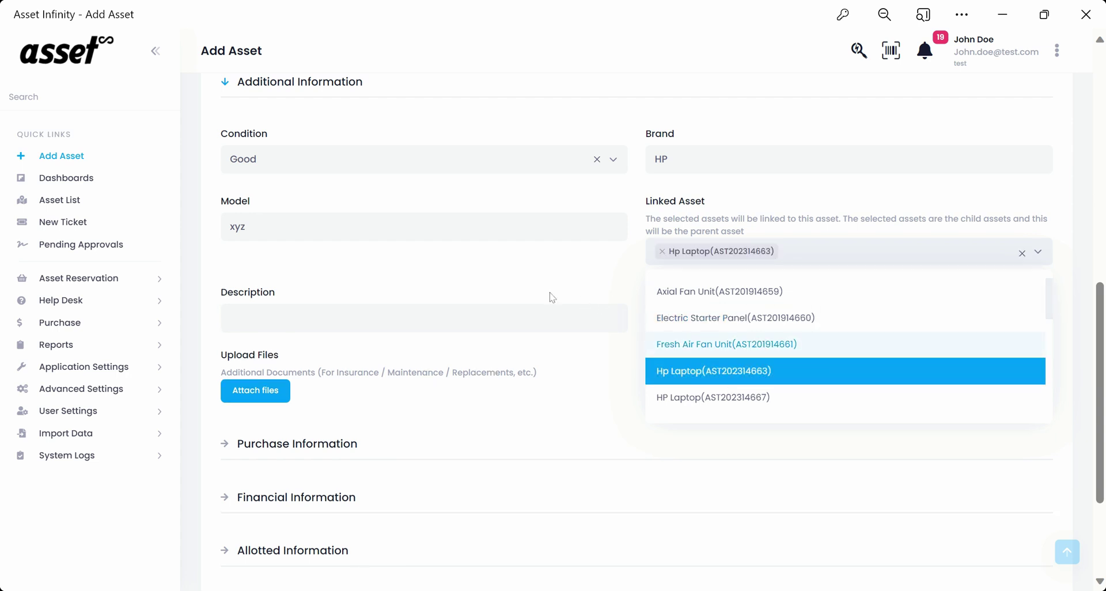
left_click(517, 291)
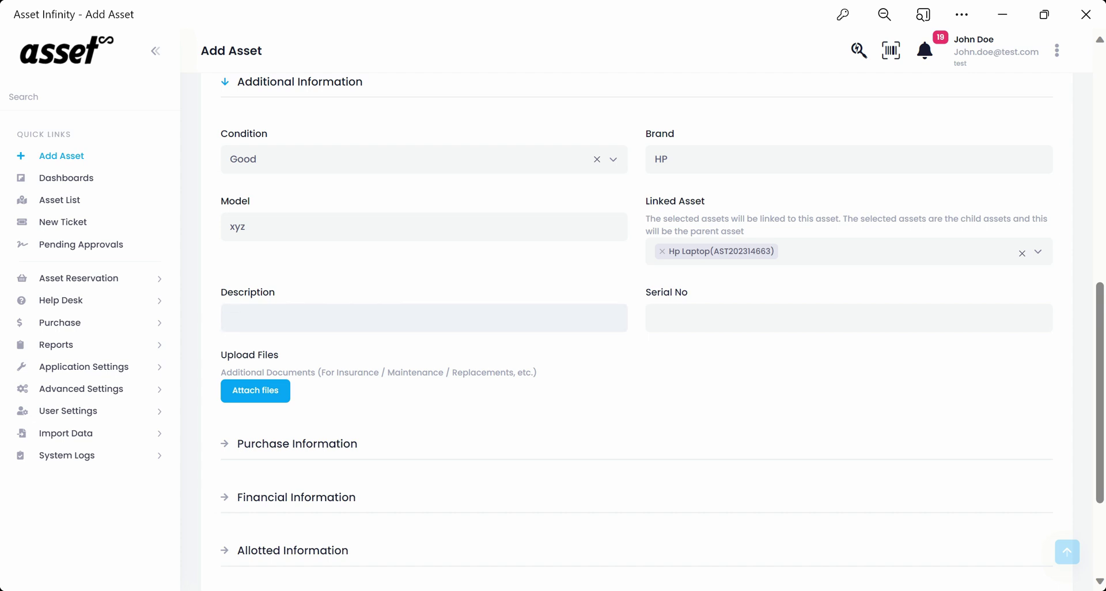
type("Laptop")
type("123456789")
scroll(563, 388, "down", 2)
scroll(481, 381, "down", 2)
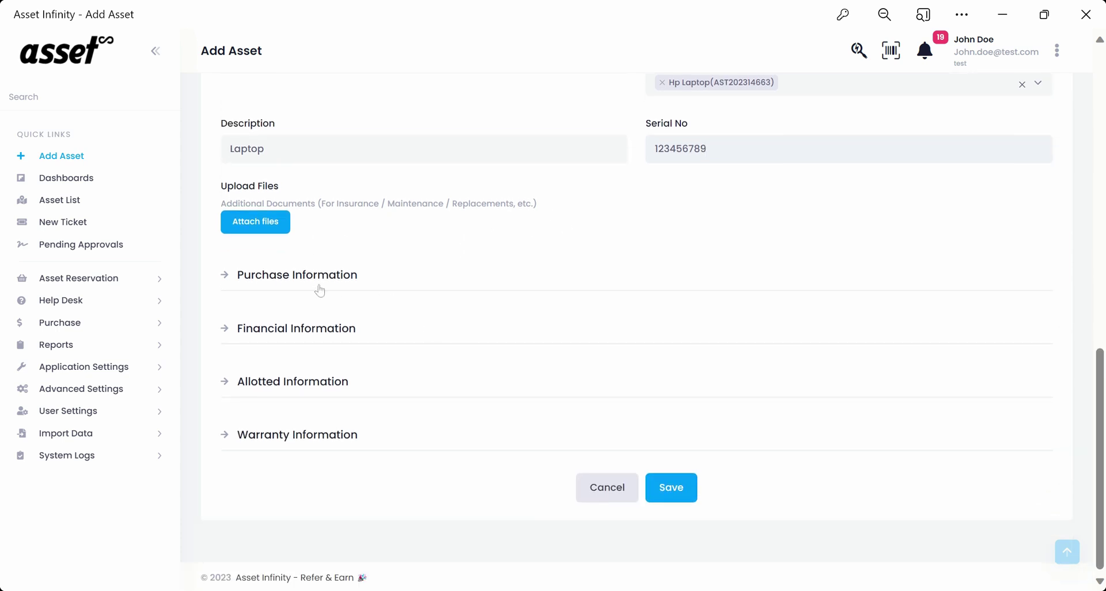
left_click(229, 281)
scroll(617, 314, "down", 2)
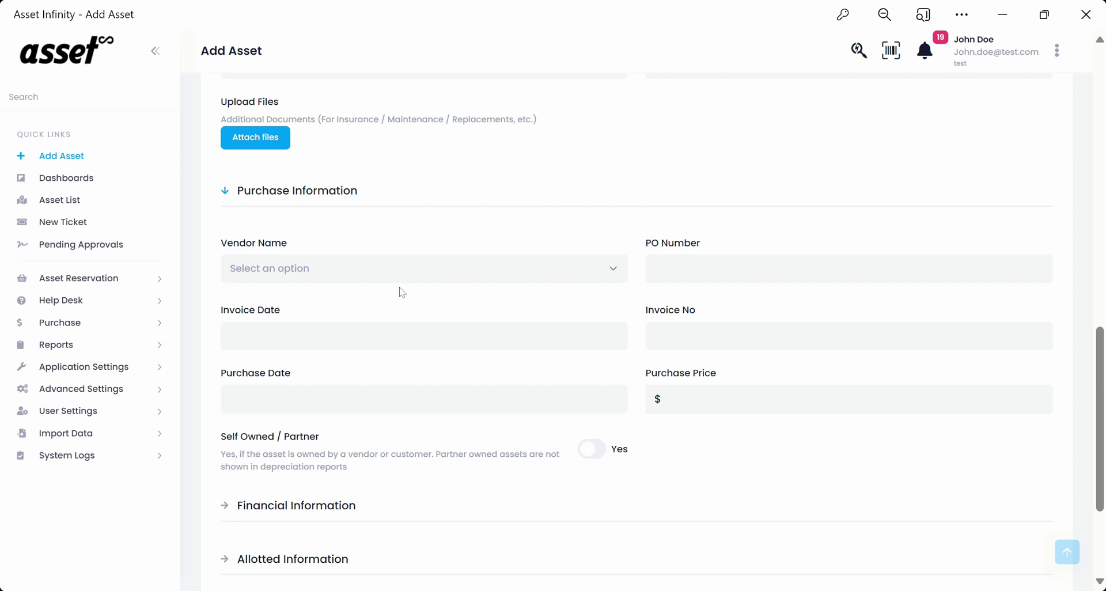
left_click(432, 279)
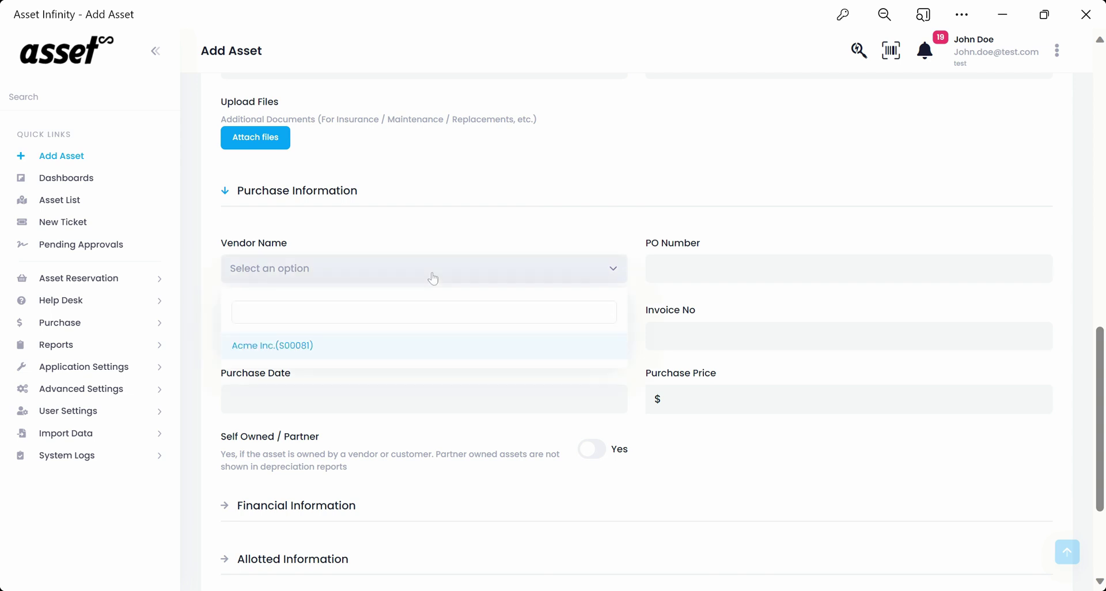
left_click(298, 348)
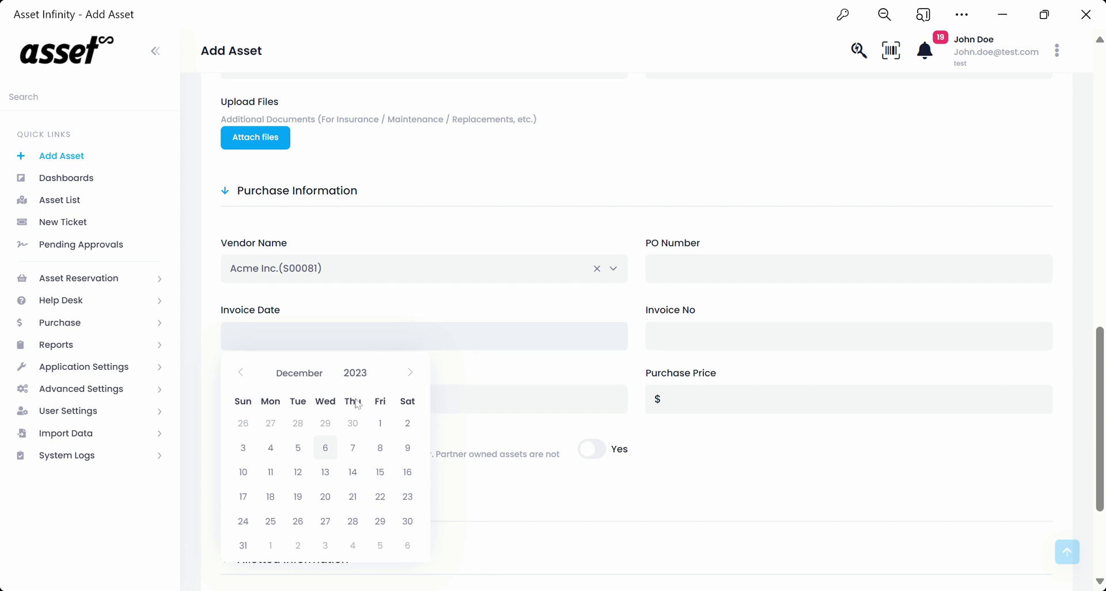
scroll(358, 403, "down", 1)
left_click(378, 347)
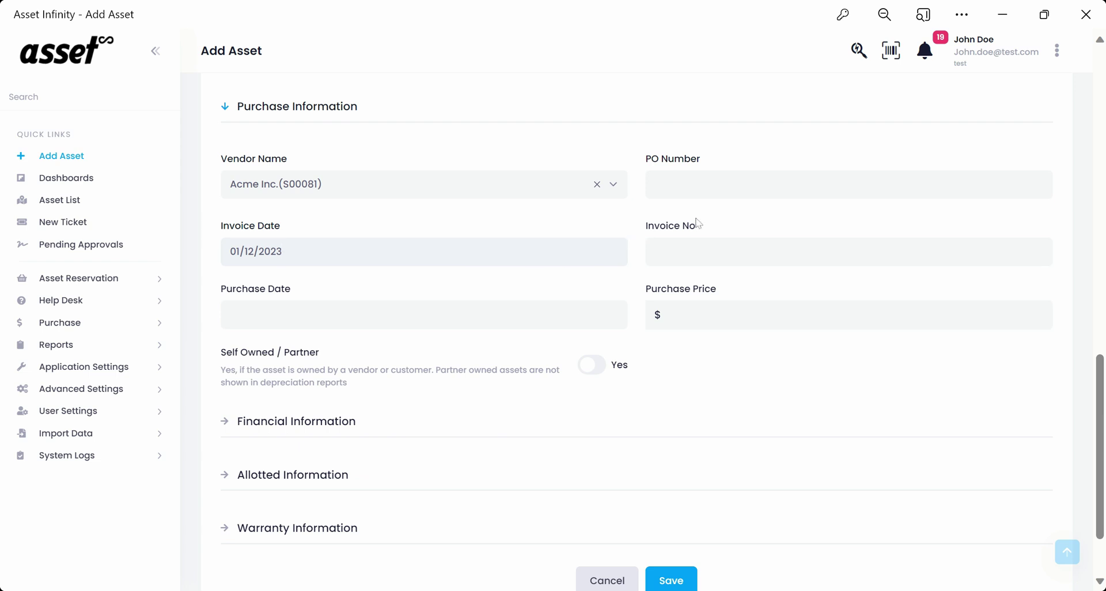
left_click(699, 186)
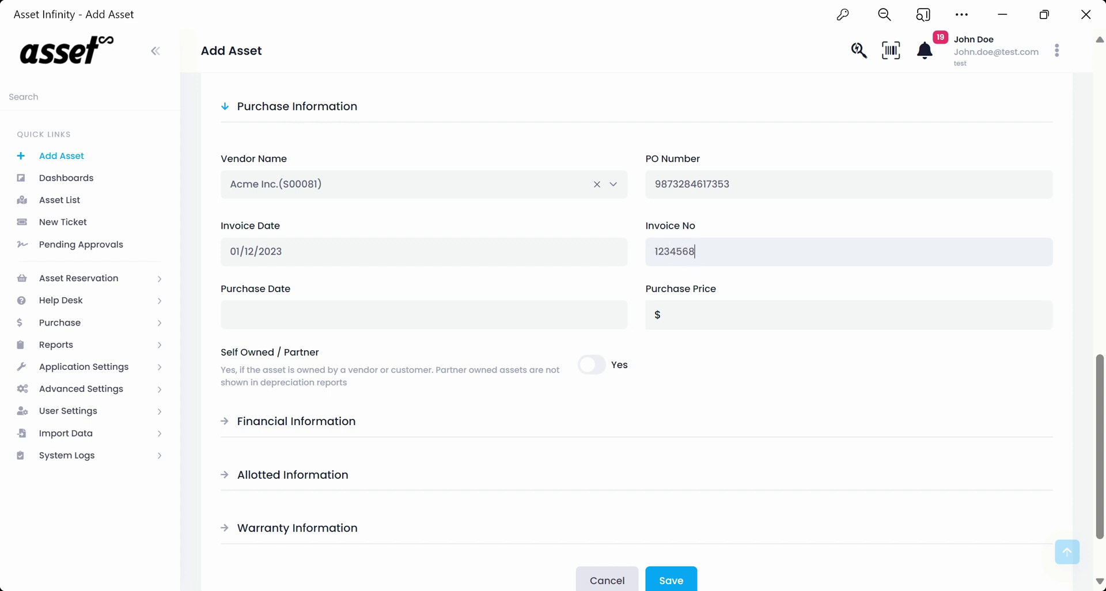
Set the purchase date to 01/12/2023.
left_click(353, 320)
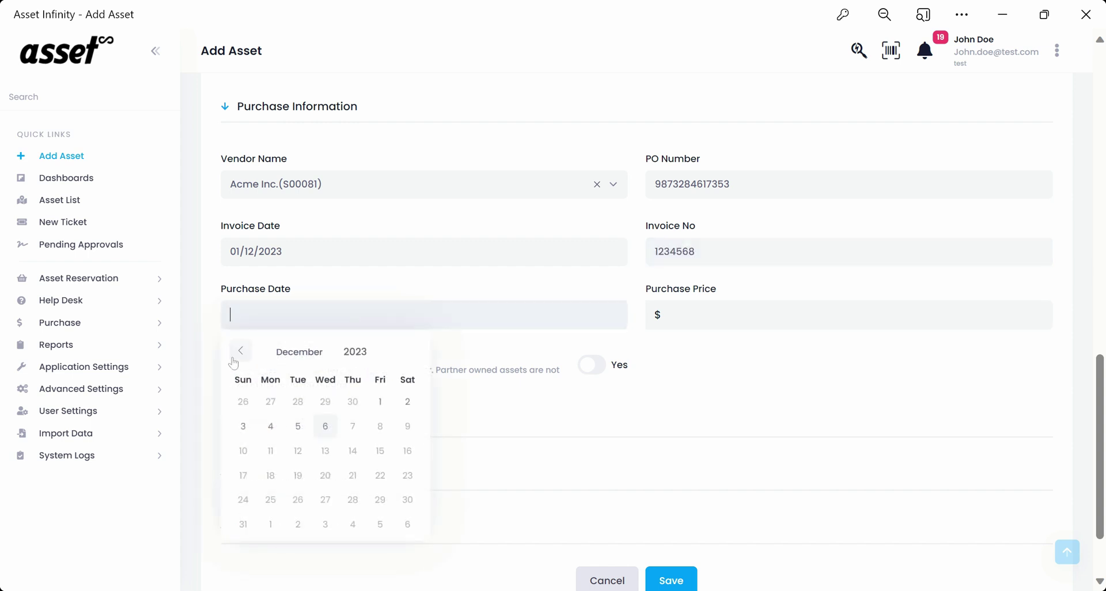
left_click(241, 353)
left_click(241, 352)
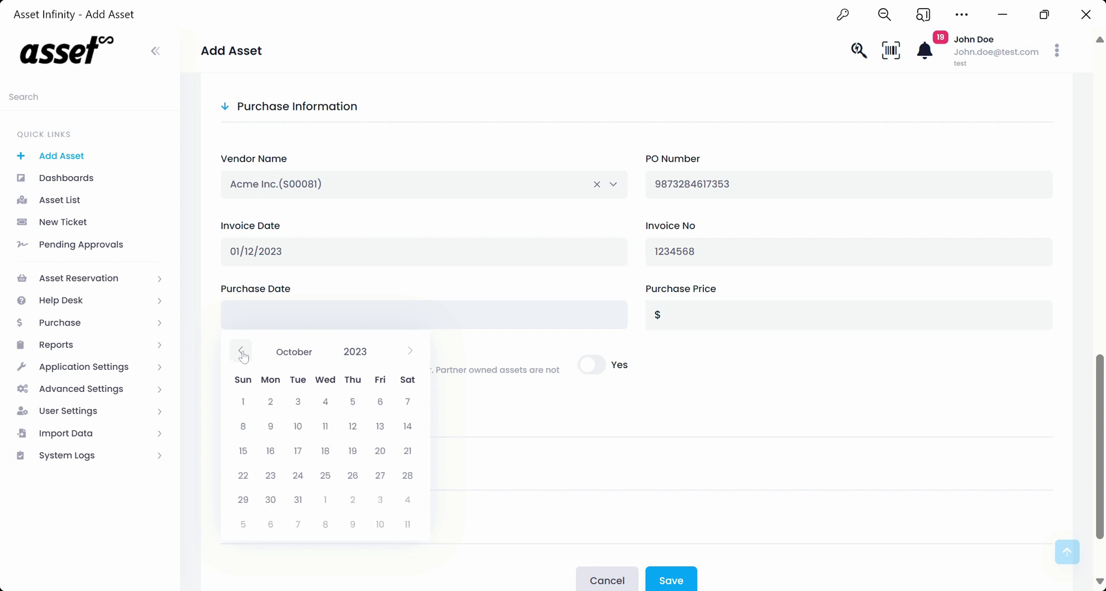
left_click(407, 353)
left_click(408, 353)
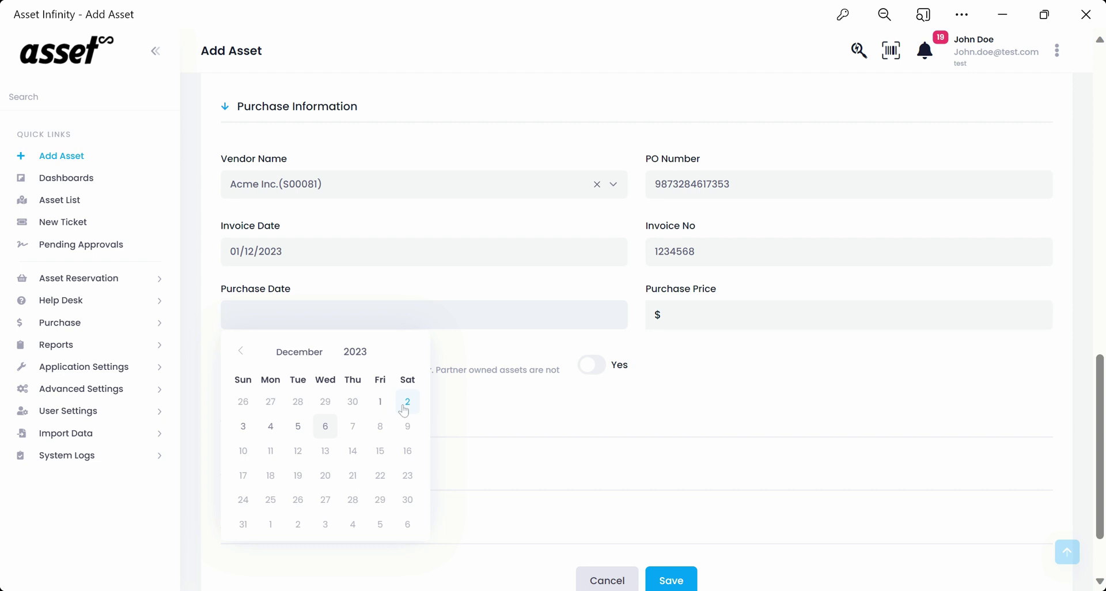
left_click(382, 408)
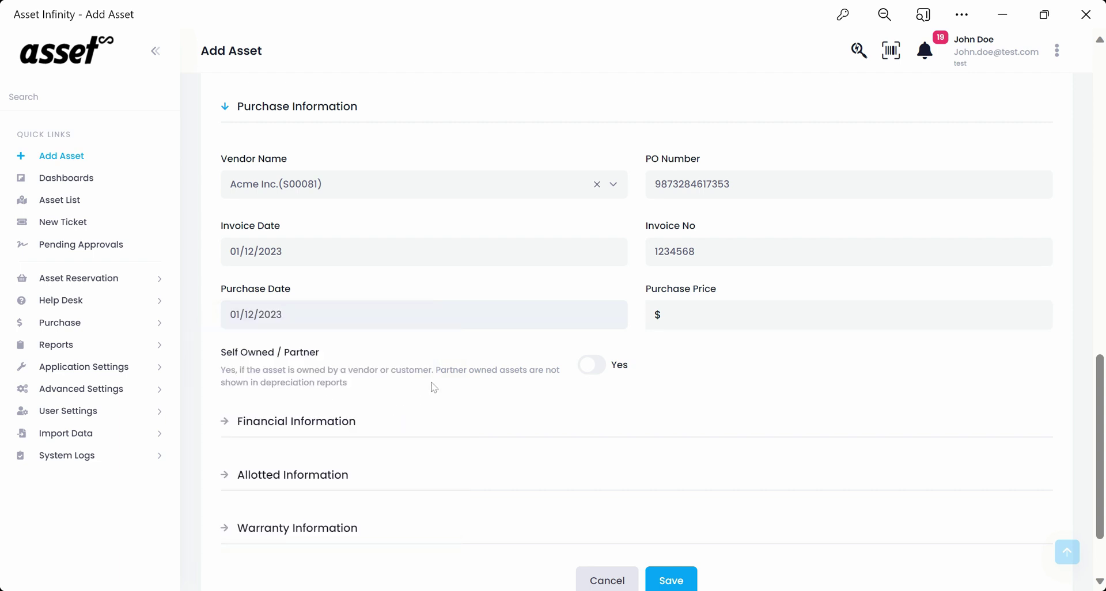
Enter purchase price 100000 and make Acme Inc.(S00081) the owning partner.
left_click(703, 316)
type("100000")
left_click(591, 365)
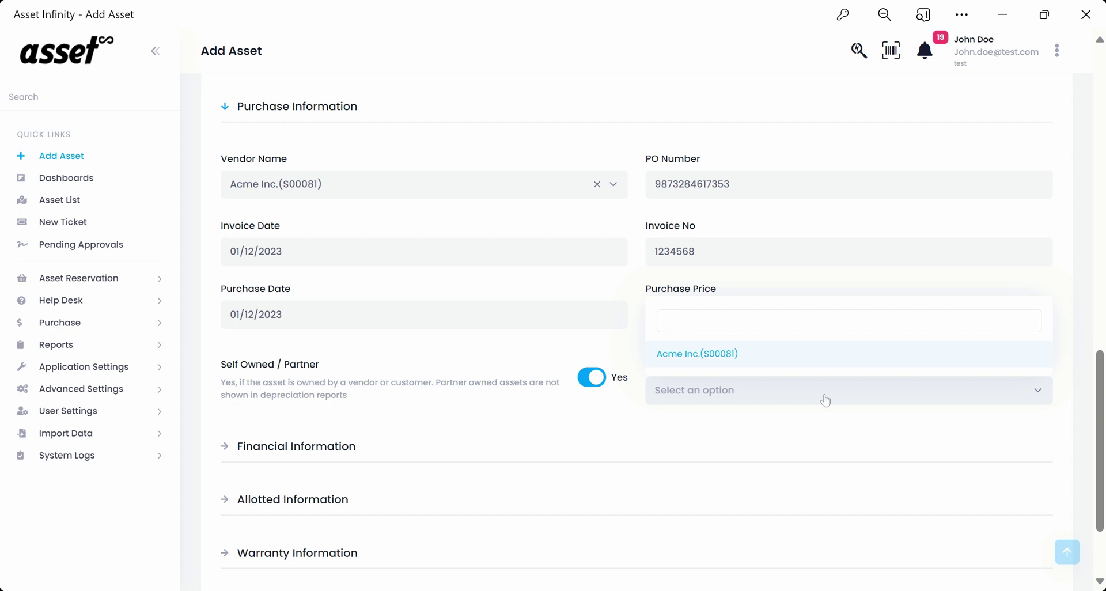
left_click(731, 353)
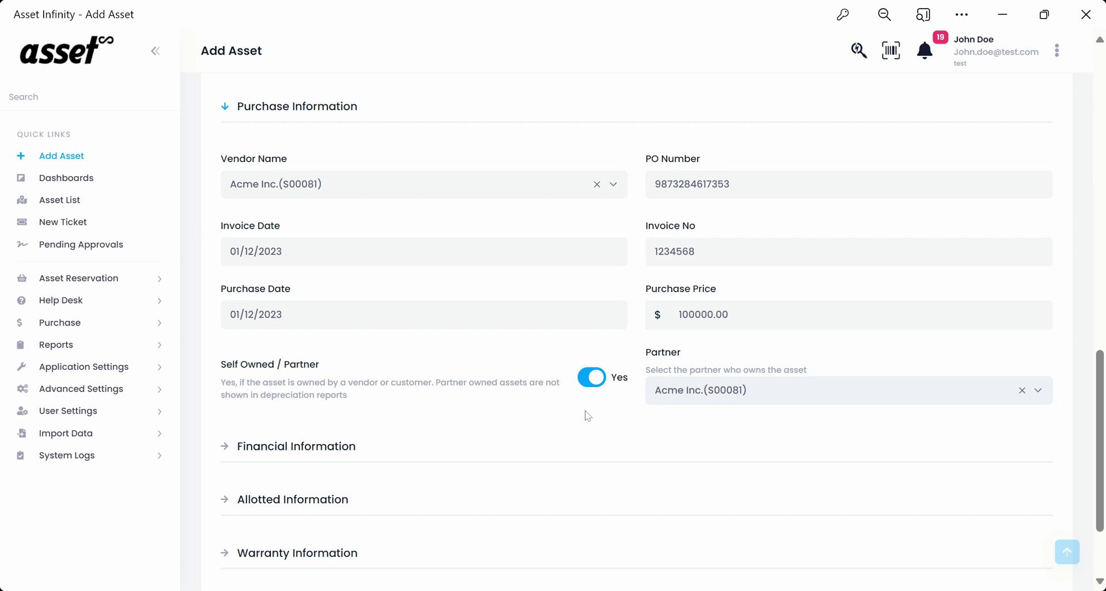
scroll(584, 414, "down", 1)
Under Financial Information, set the capitalization price to 100.
scroll(442, 384, "down", 1)
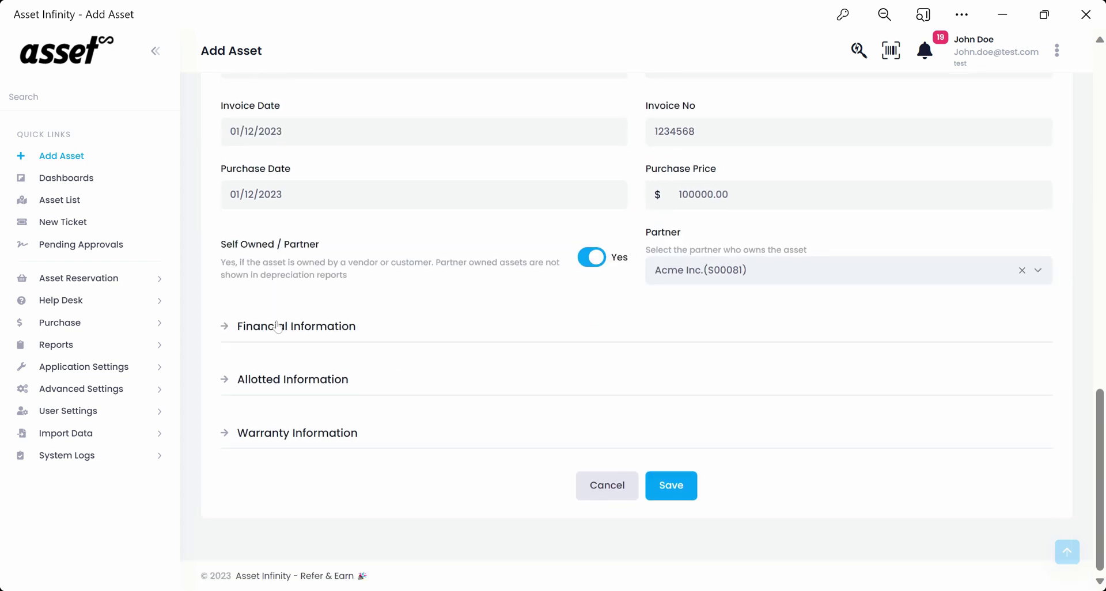
left_click(224, 327)
scroll(433, 345, "down", 1)
scroll(433, 346, "down", 1)
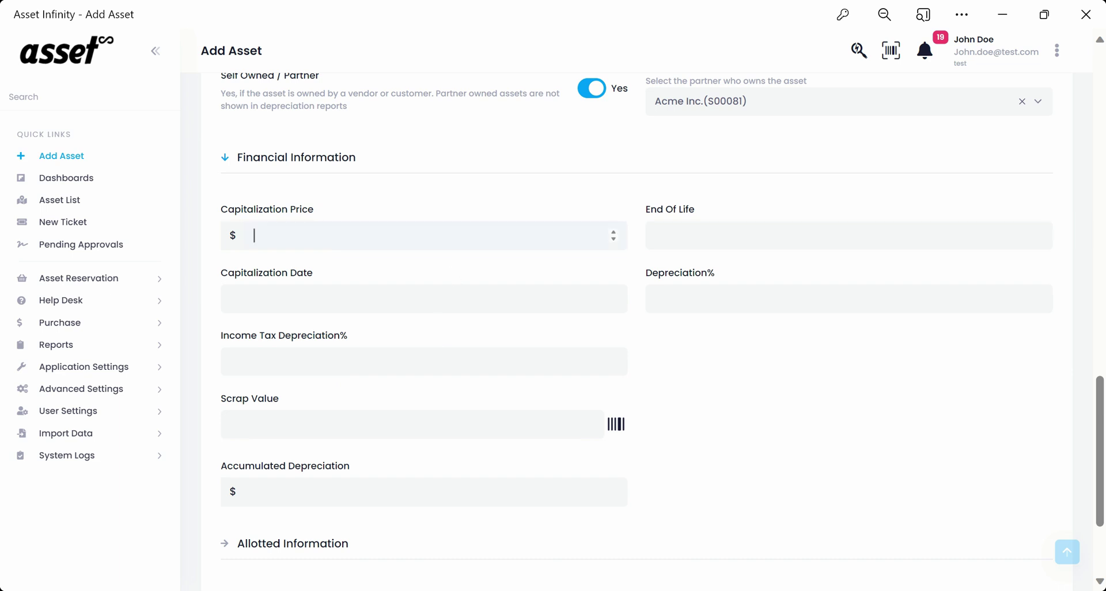
left_click(614, 233)
left_click(614, 233)
left_click(614, 232)
left_click_drag(282, 236, 228, 244)
type("100")
Set the end of life date to 31 December 2024.
left_click(849, 235)
left_click(835, 273)
left_click(836, 272)
left_click(835, 272)
left_click(835, 272)
left_click(835, 272)
left_click(835, 273)
left_click(835, 273)
left_click(835, 273)
left_click(835, 273)
left_click(835, 272)
left_click(835, 273)
left_click(835, 272)
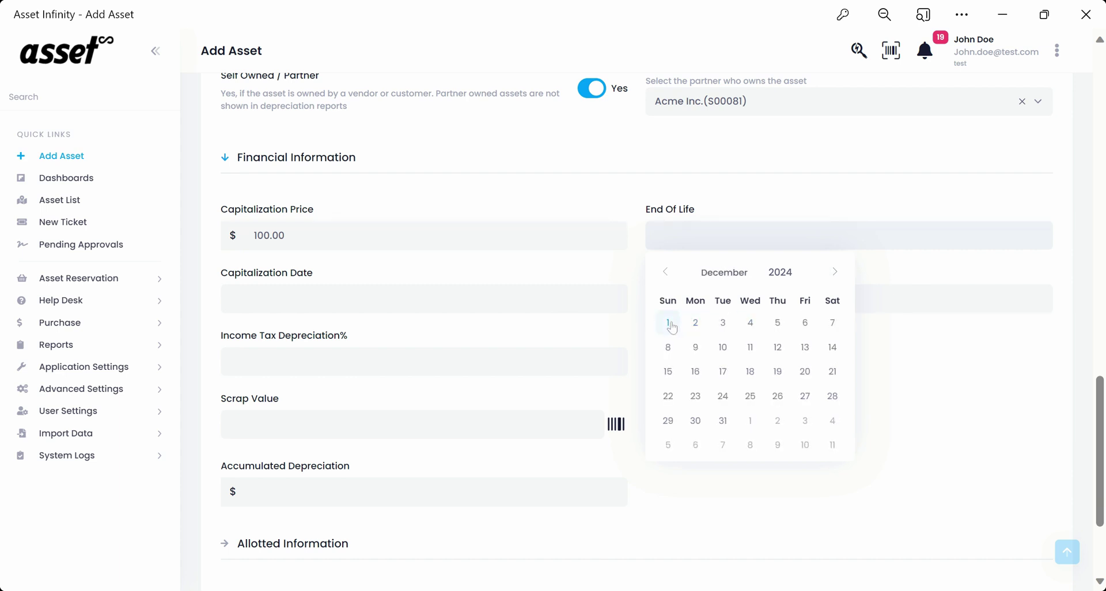
left_click(721, 421)
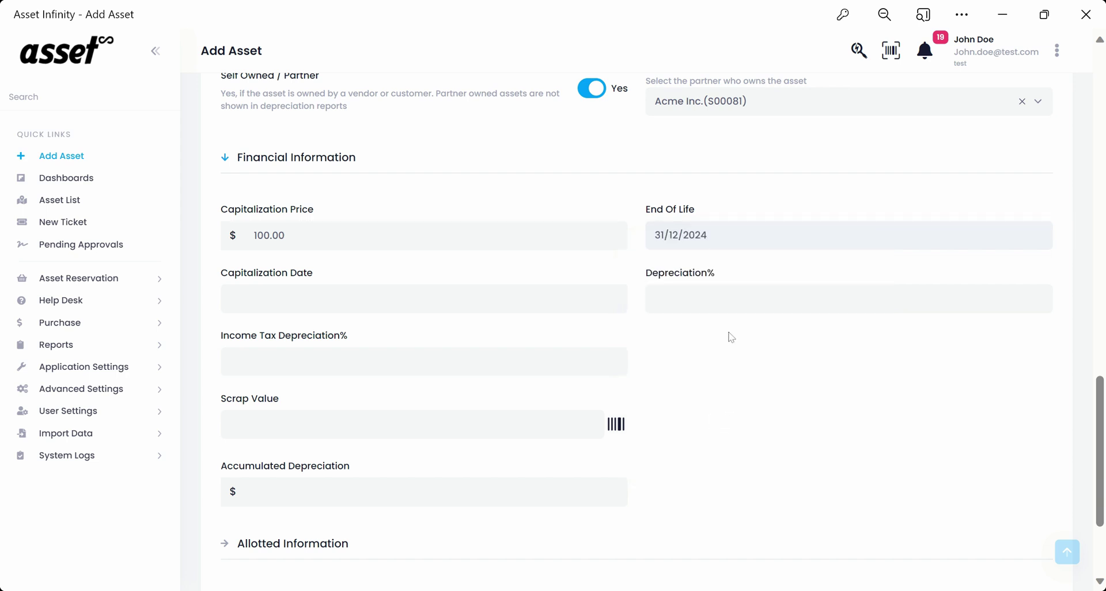
Set capitalization date 02/12/2023, depreciation 25% and income-tax depreciation 5%.
left_click(423, 299)
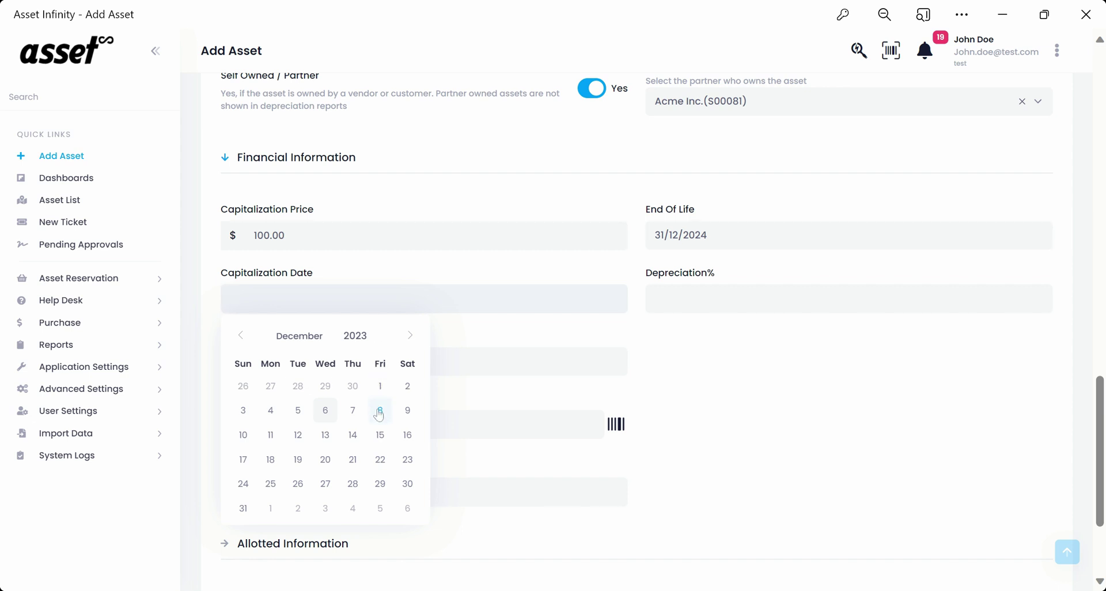
left_click(407, 385)
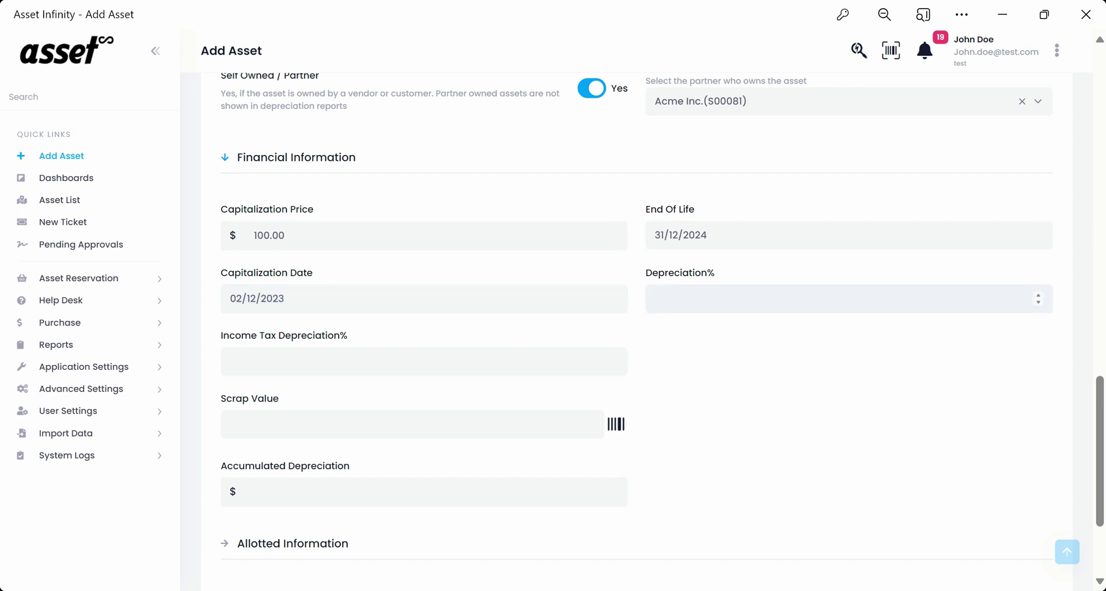
type("3")
left_click(1039, 296)
left_click(1038, 296)
left_click(1039, 296)
left_click(1039, 297)
left_click(1039, 296)
key("ctrl+a")
key("BackSpace")
type("25")
type("0")
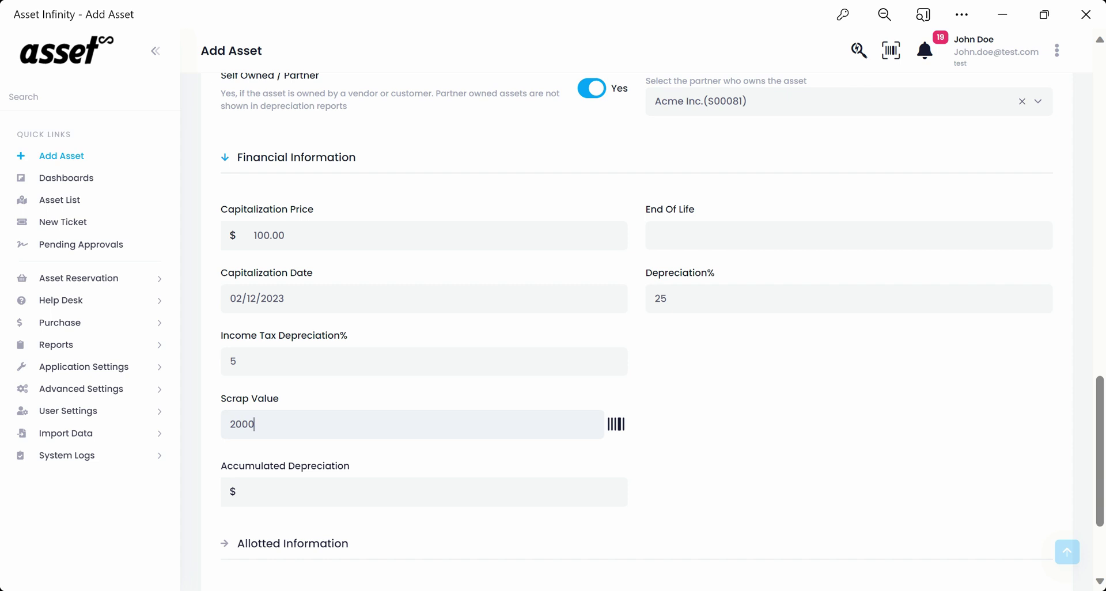
Enter accumulated depreciation of 50000.00.
scroll(346, 344, "down", 3)
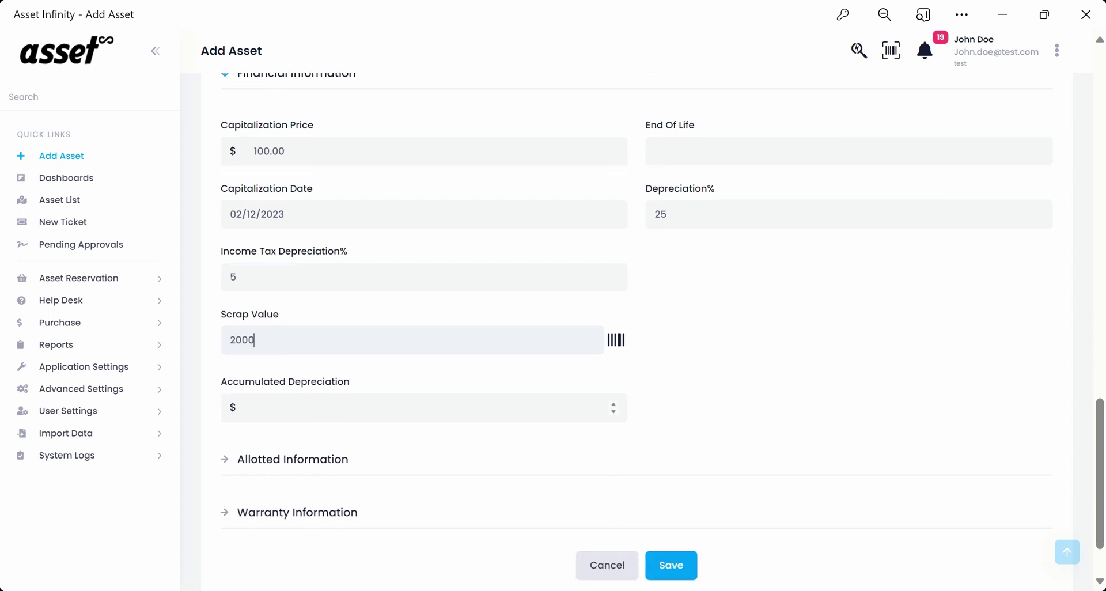
left_click(254, 327)
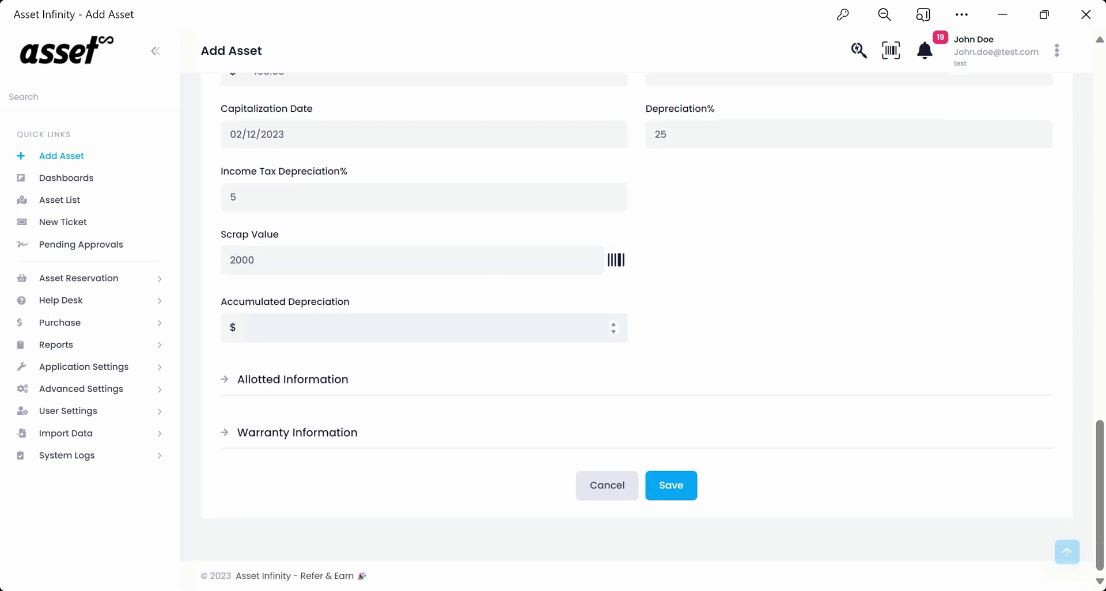
type("50000")
left_click(248, 379)
Set department to Human Resources and pick an employee for Transferred To.
scroll(542, 413, "down", 1)
scroll(542, 413, "down", 2)
left_click(563, 291)
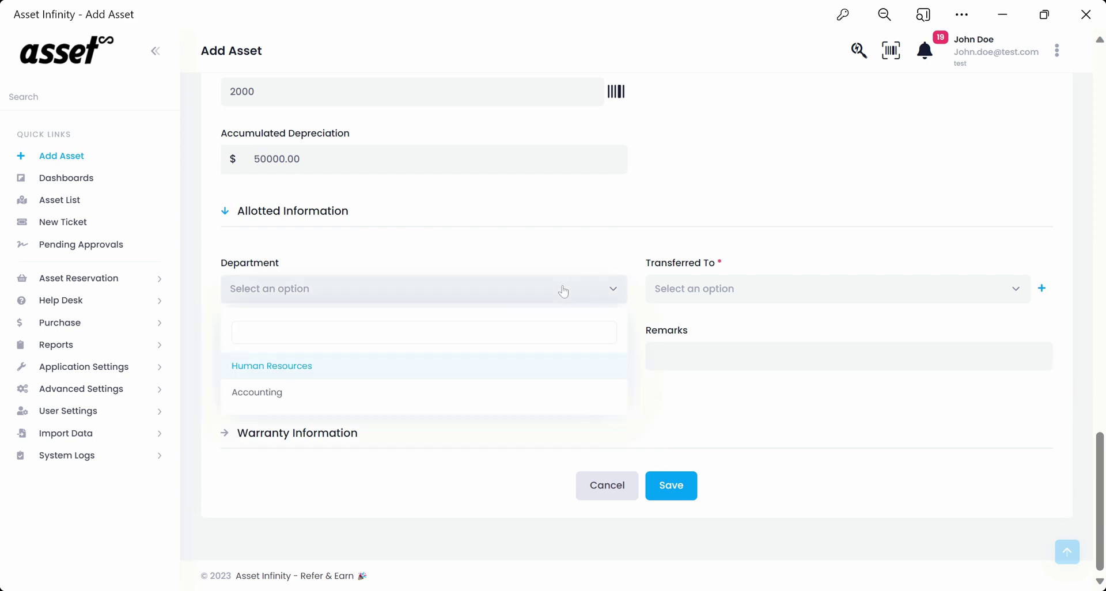
left_click(260, 369)
left_click(732, 298)
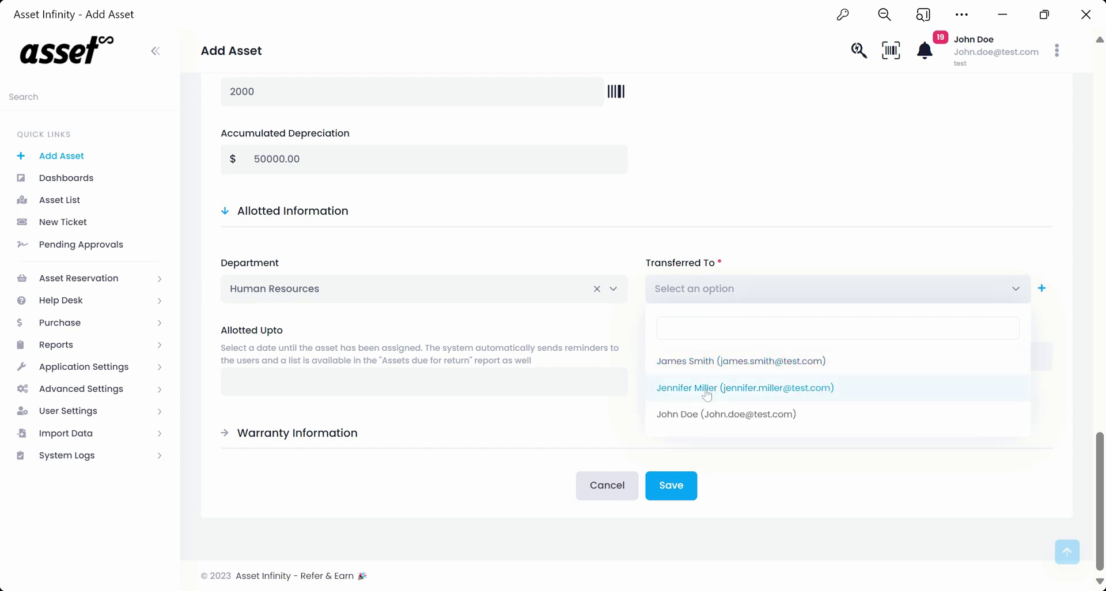
left_click(706, 394)
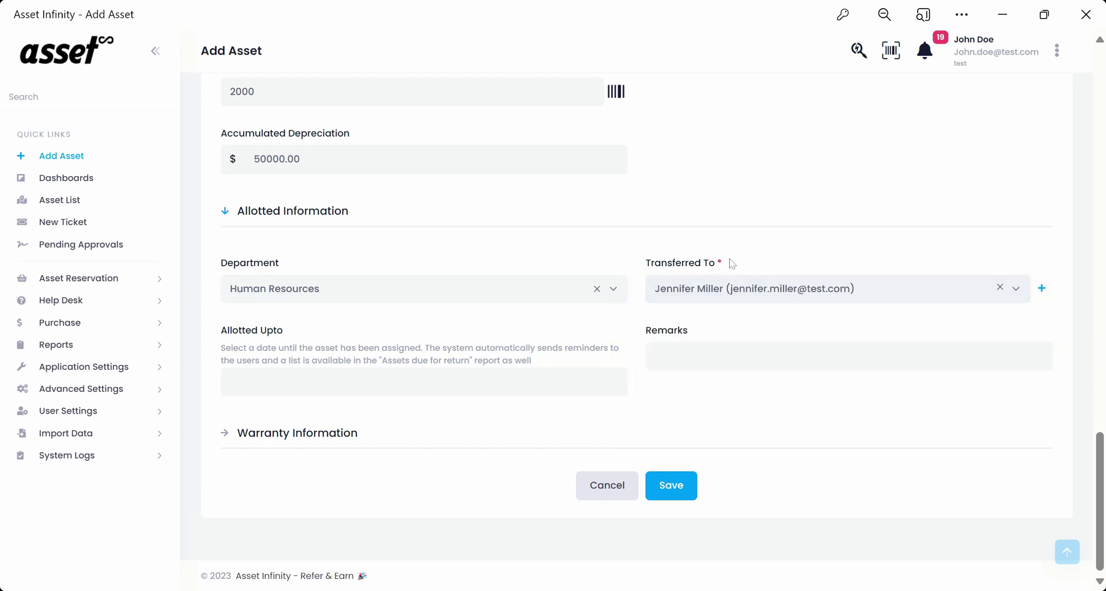
left_click_drag(732, 263, 636, 273)
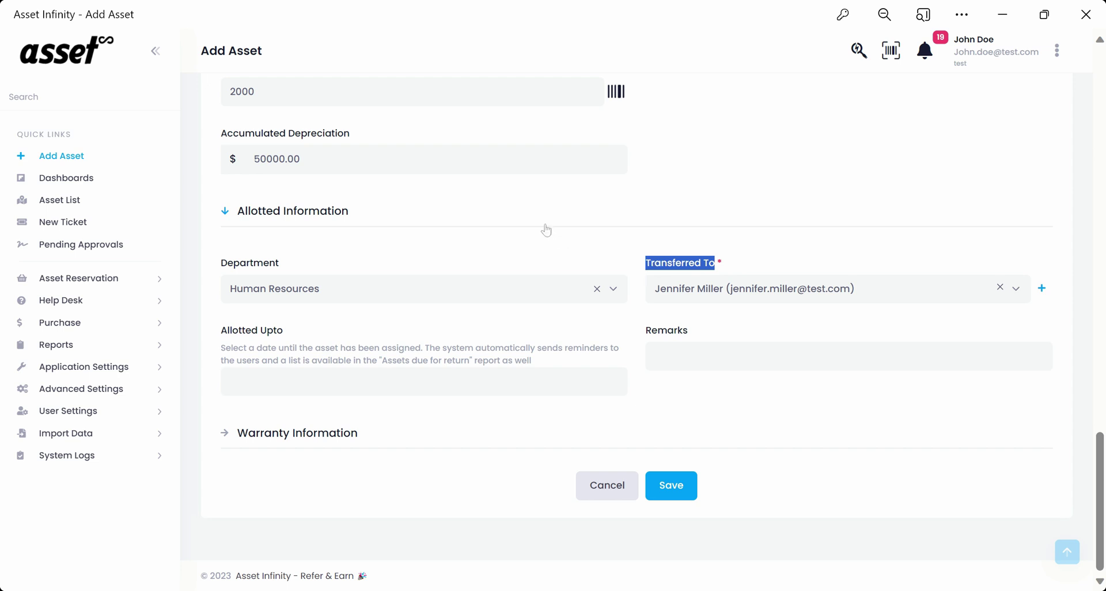
scroll(437, 271, "up", 12)
scroll(419, 287, "up", 8)
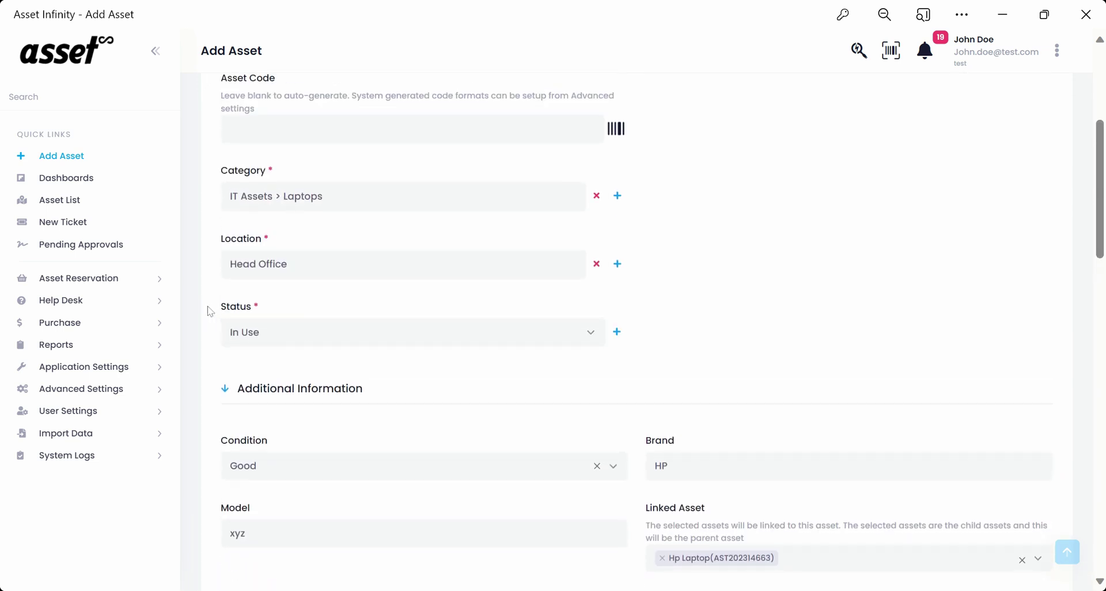
left_click_drag(213, 311, 267, 311)
left_click(267, 311)
left_click(362, 337)
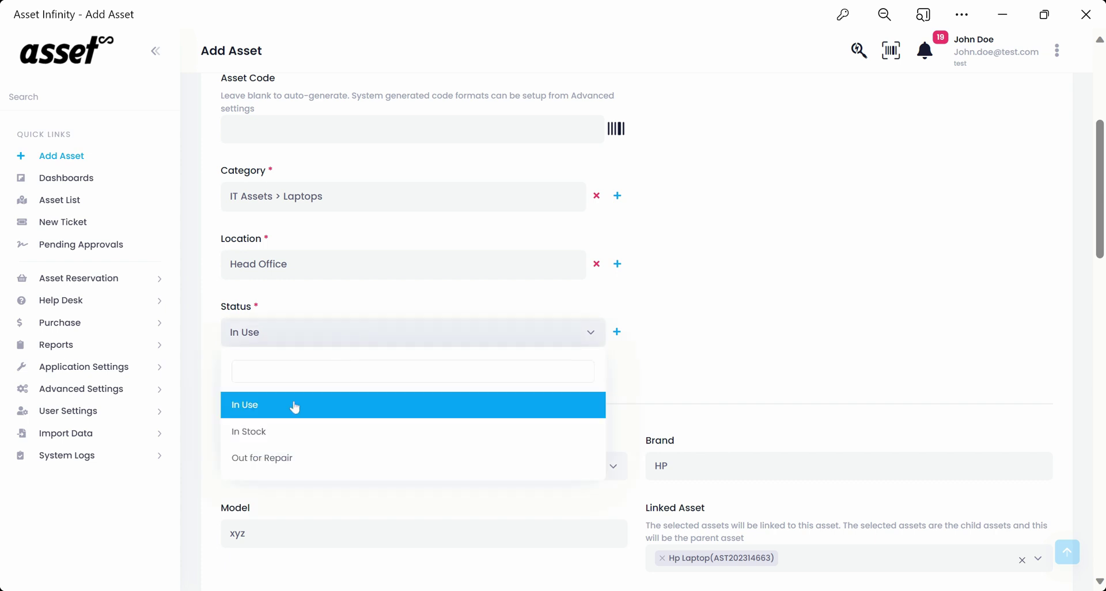
left_click(271, 434)
scroll(726, 371, "down", 15)
scroll(725, 372, "down", 4)
scroll(724, 372, "up", 1)
scroll(390, 459, "down", 1)
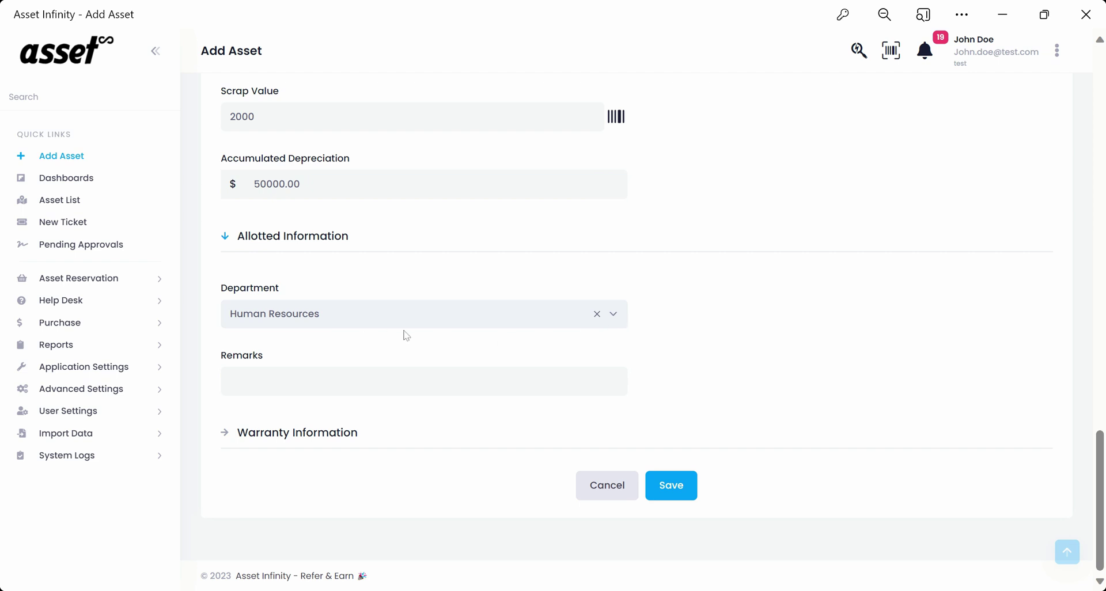
scroll(483, 357, "up", 15)
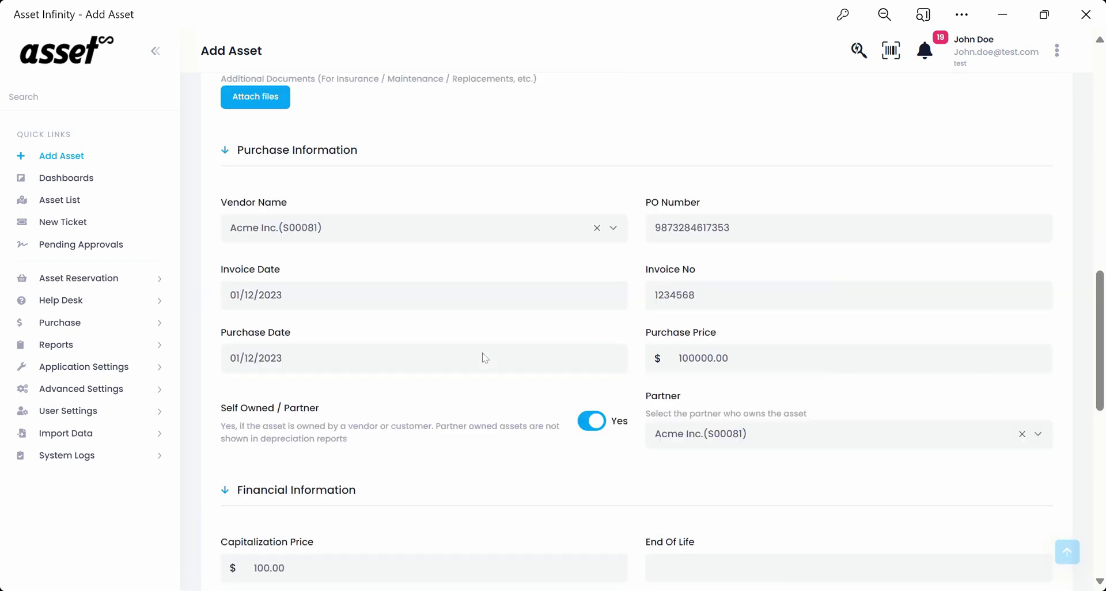
scroll(345, 274, "up", 3)
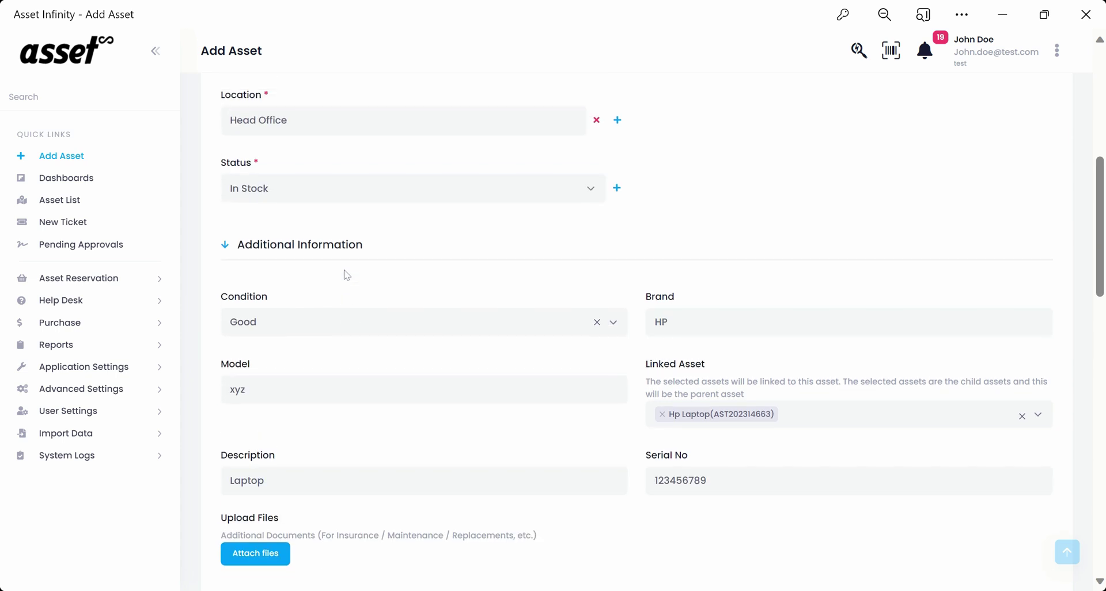
left_click(314, 193)
Set the status back to In Use and allot the asset until 30/12/2024.
left_click(280, 268)
scroll(457, 304, "down", 15)
scroll(541, 317, "down", 3)
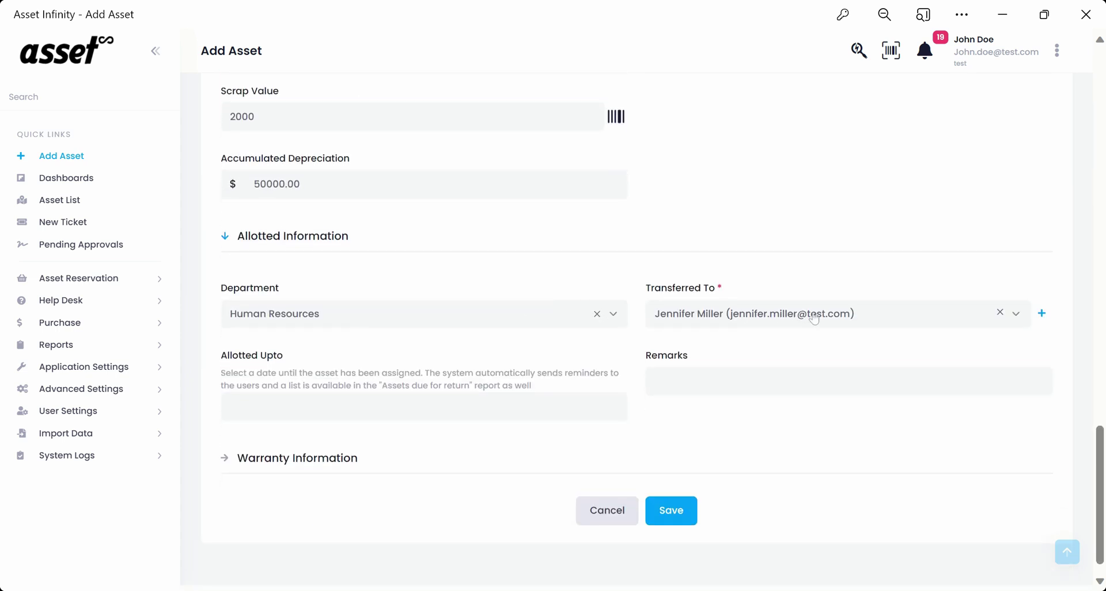
left_click(322, 406)
left_click(270, 350)
Make Acme Inc.(S00081) both the AMC vendor and the warranty vendor.
left_click(298, 458)
left_click(507, 287)
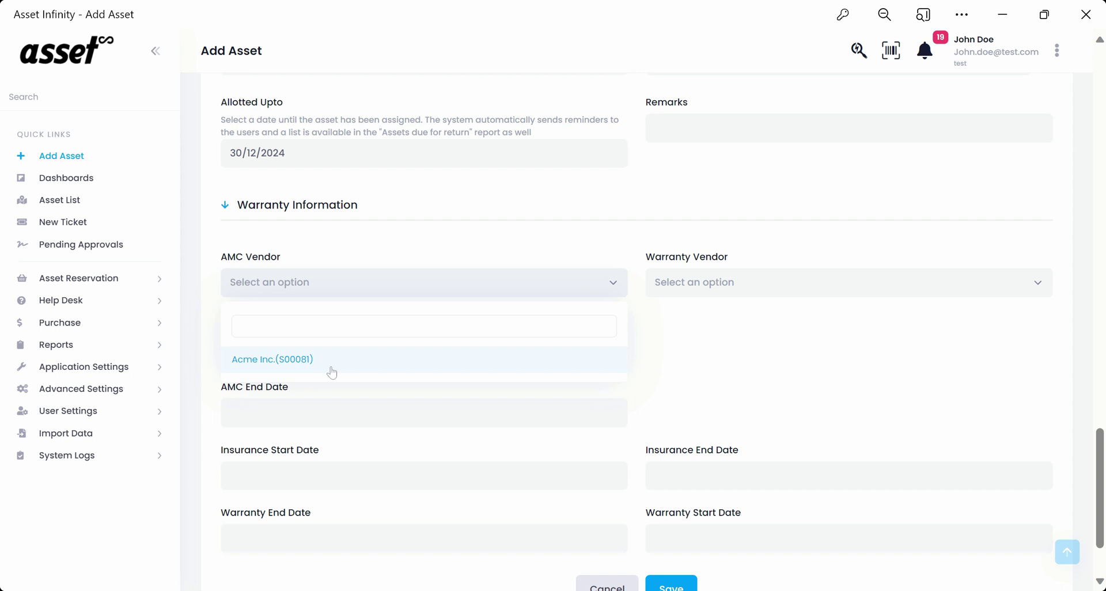
left_click(330, 371)
left_click(747, 288)
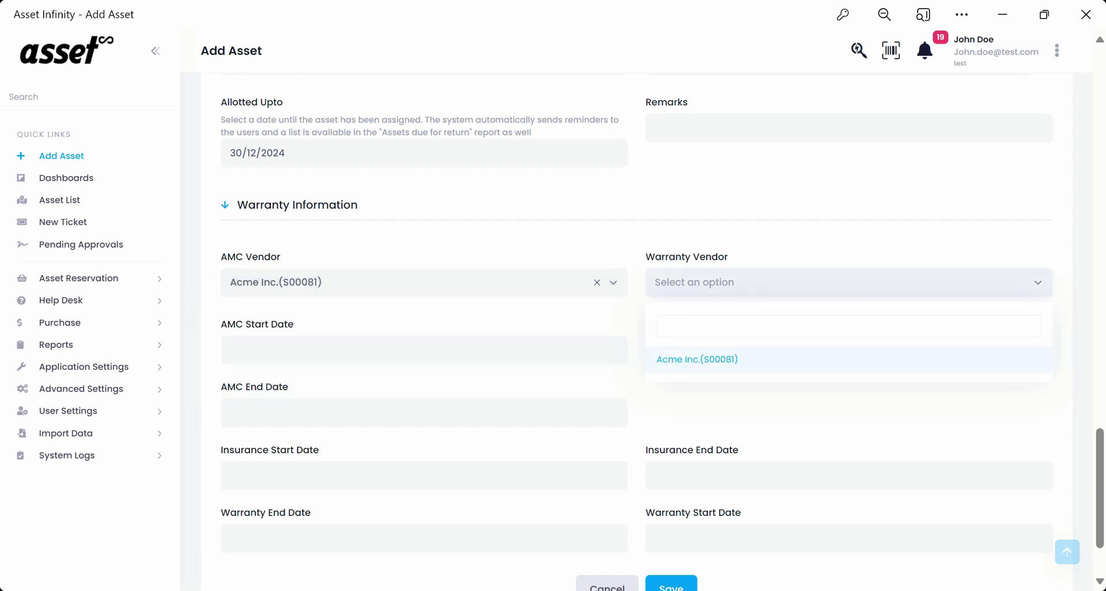
left_click(708, 360)
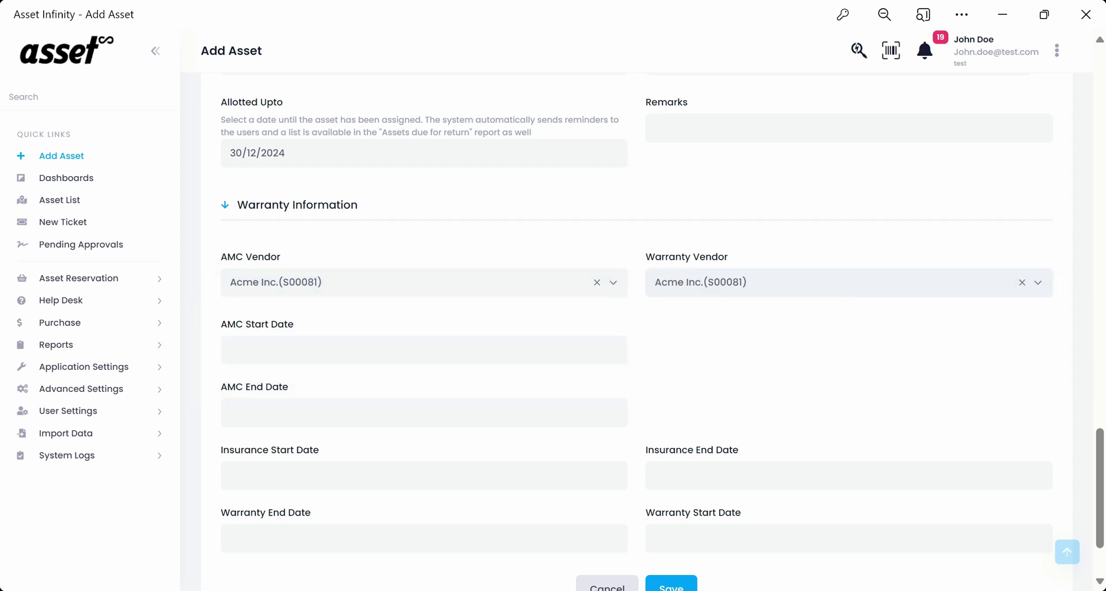
Set the AMC period from 01/12/2023 to December 2024.
left_click(424, 350)
left_click(380, 433)
left_click(403, 412)
left_click(410, 208)
left_click(410, 208)
left_click(410, 207)
left_click(411, 208)
left_click(411, 208)
left_click(410, 208)
left_click(410, 208)
left_click(411, 212)
left_click(411, 212)
left_click(412, 212)
left_click(411, 207)
left_click(410, 208)
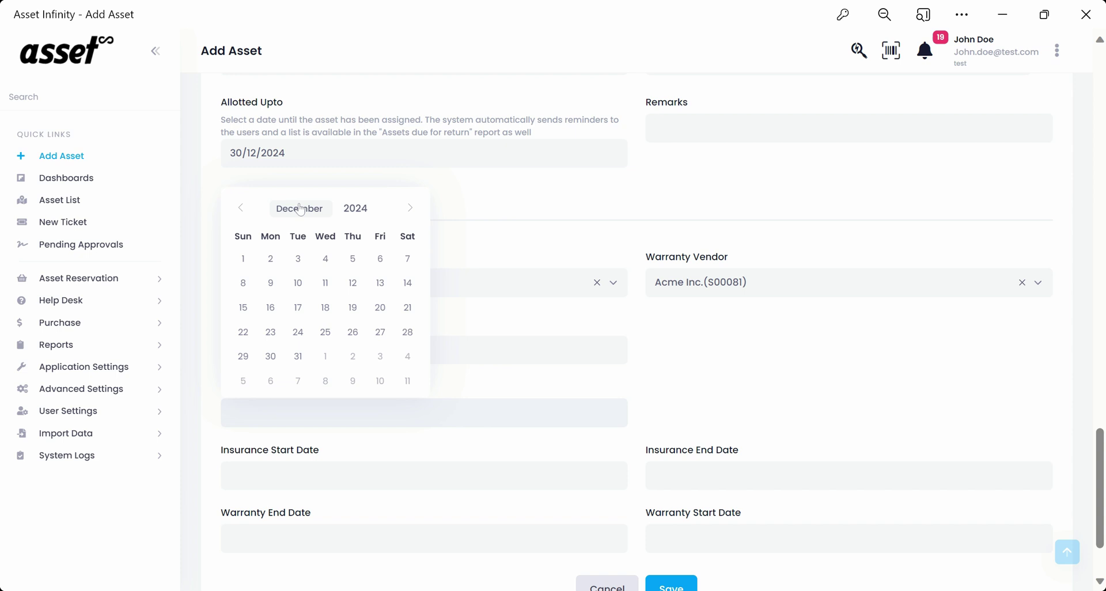
Set the insurance period from 01/12/2023 to 31/12/2024.
key("Tab")
left_click(380, 321)
key("Tab")
left_click(799, 267)
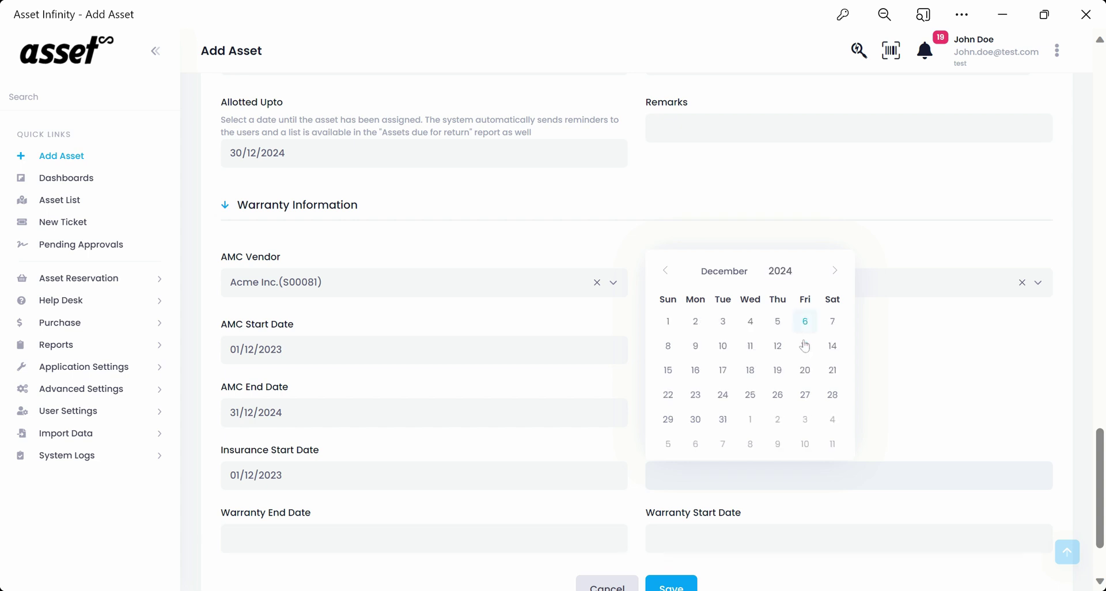
left_click(722, 420)
Set the warranty period from 01/12/2023 to 31/12/2024 and save the asset.
scroll(720, 426, "down", 3)
key("Tab")
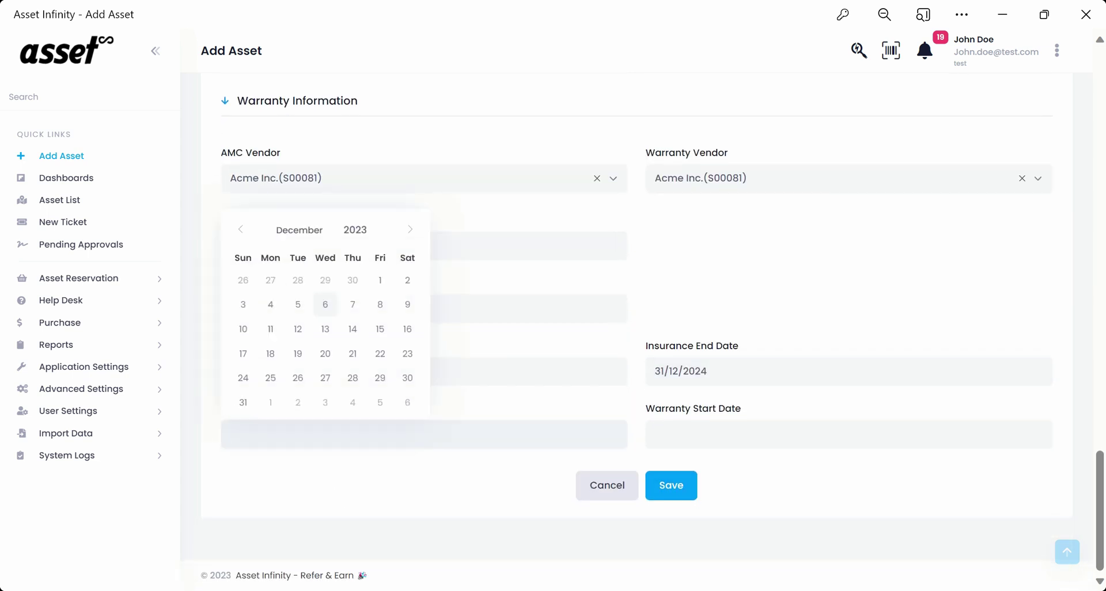
left_click(375, 227)
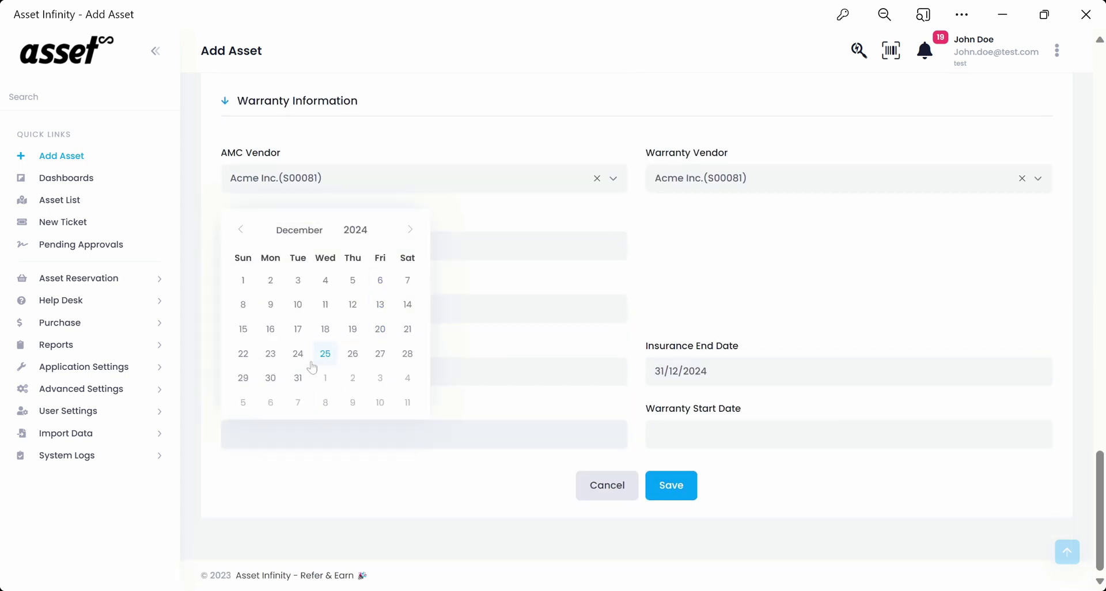
left_click(272, 378)
left_click(700, 426)
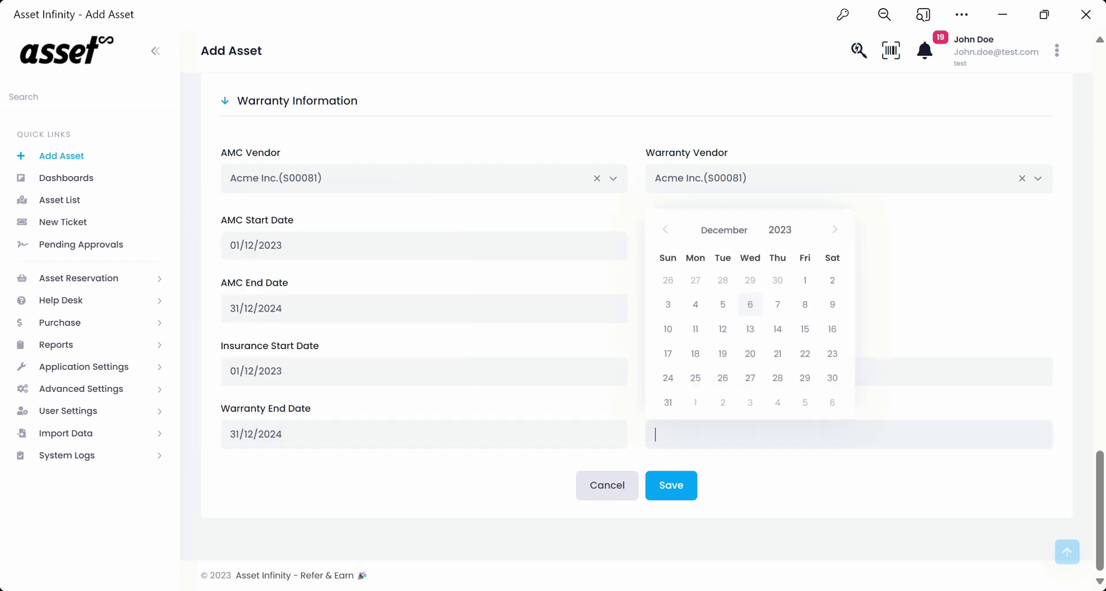
left_click(805, 287)
left_click(671, 485)
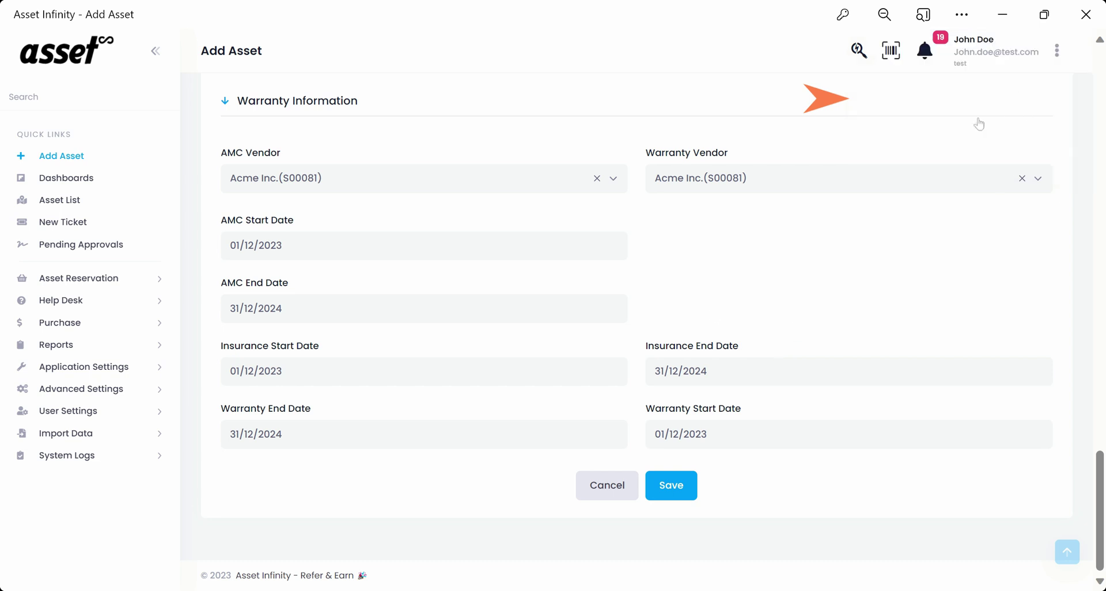
Replace the HP Laptop's scrap value of 2000 with 90 in Financial Information and save the asset.
scroll(611, 370, "up", 3)
scroll(611, 371, "up", 5)
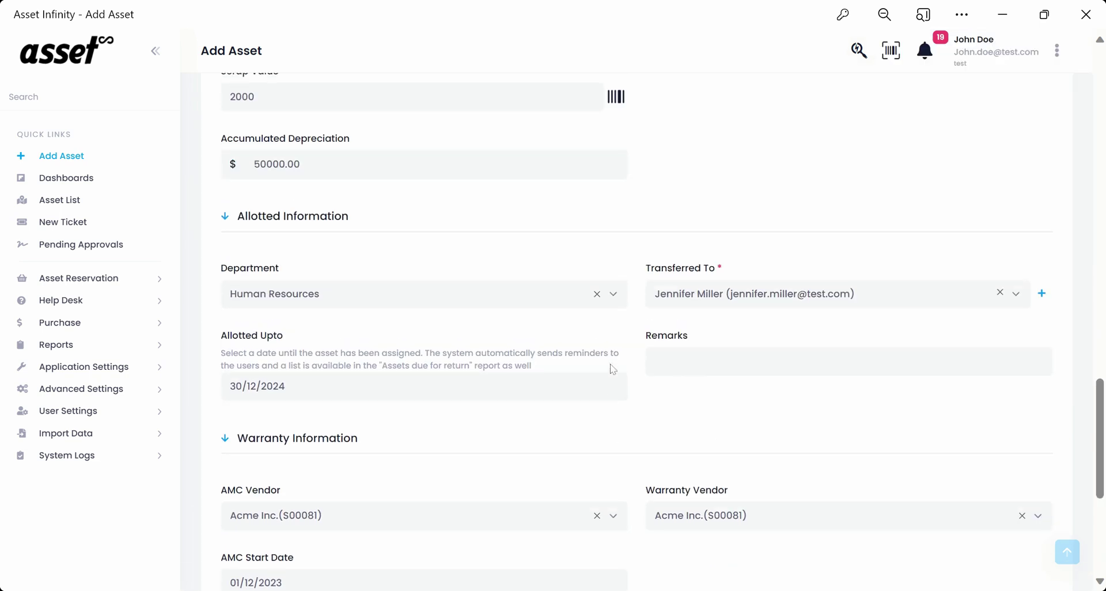
scroll(480, 377, "up", 1)
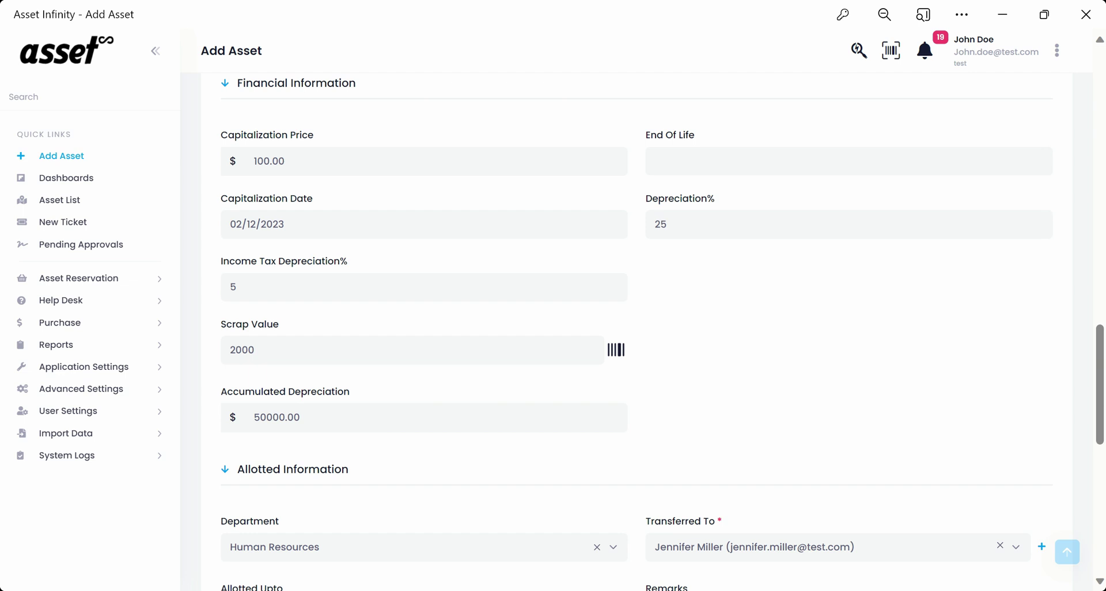
left_click_drag(261, 349, 215, 351)
type("90")
scroll(607, 269, "down", 5)
scroll(606, 269, "down", 4)
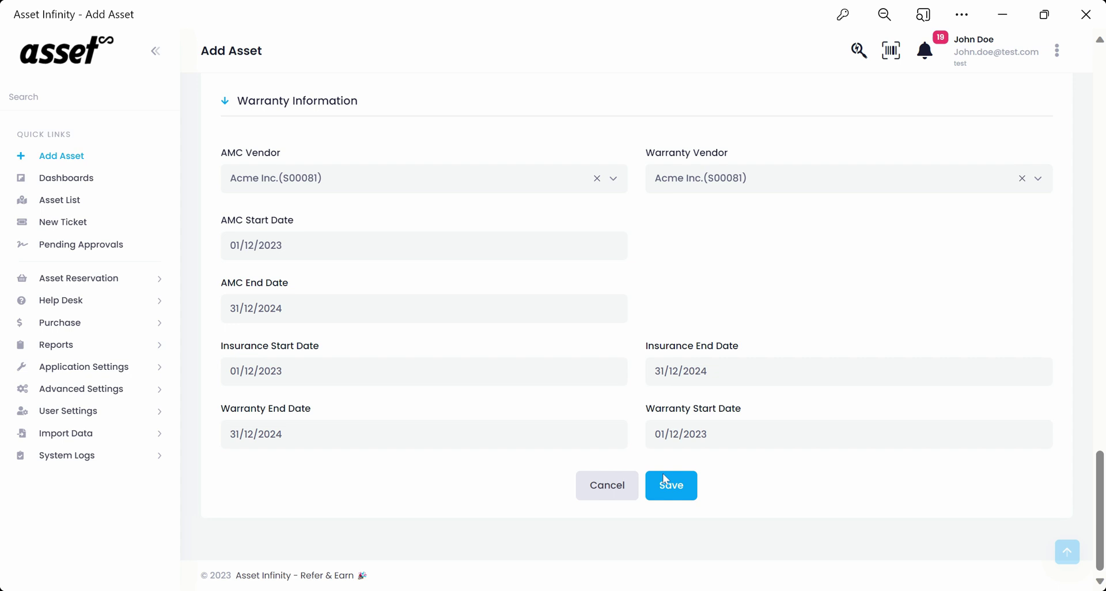
left_click(670, 485)
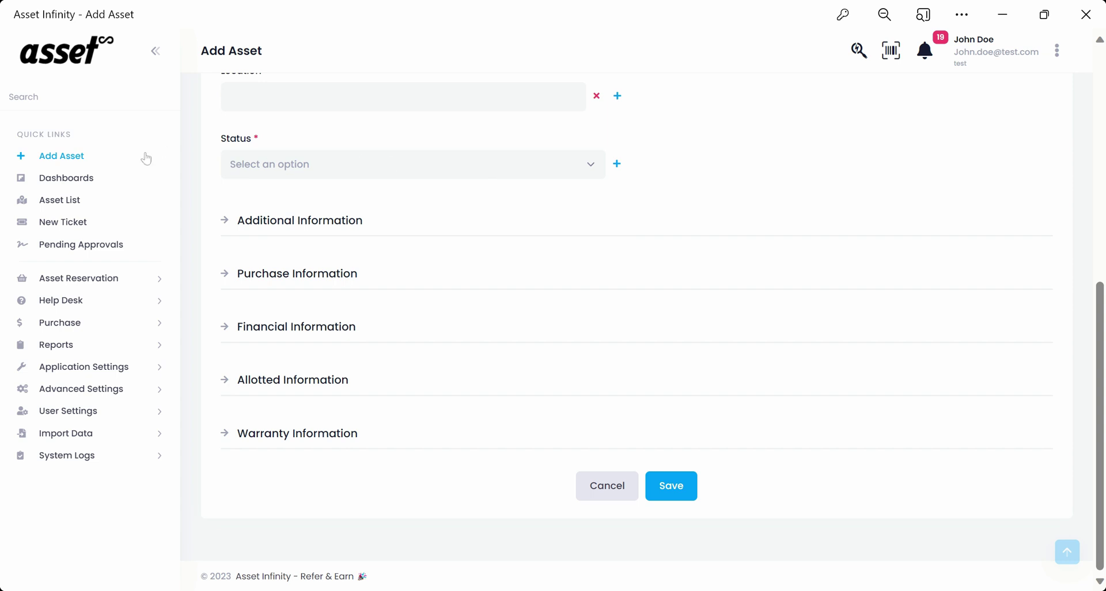
In the Asset List, tick the HP Laptop row and review its columns across the table.
left_click(86, 203)
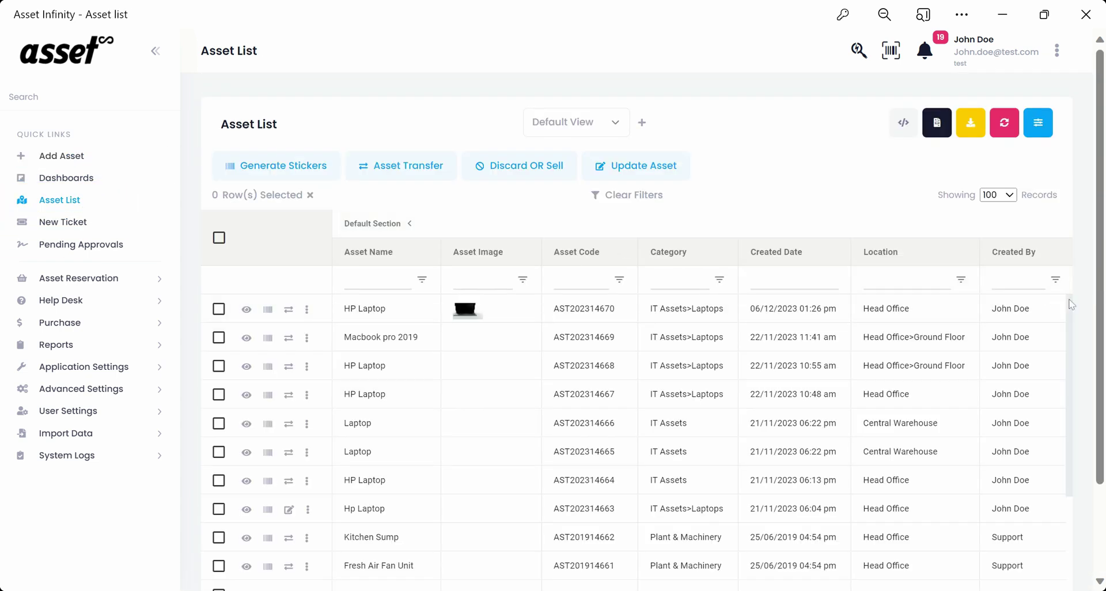
left_click(222, 314)
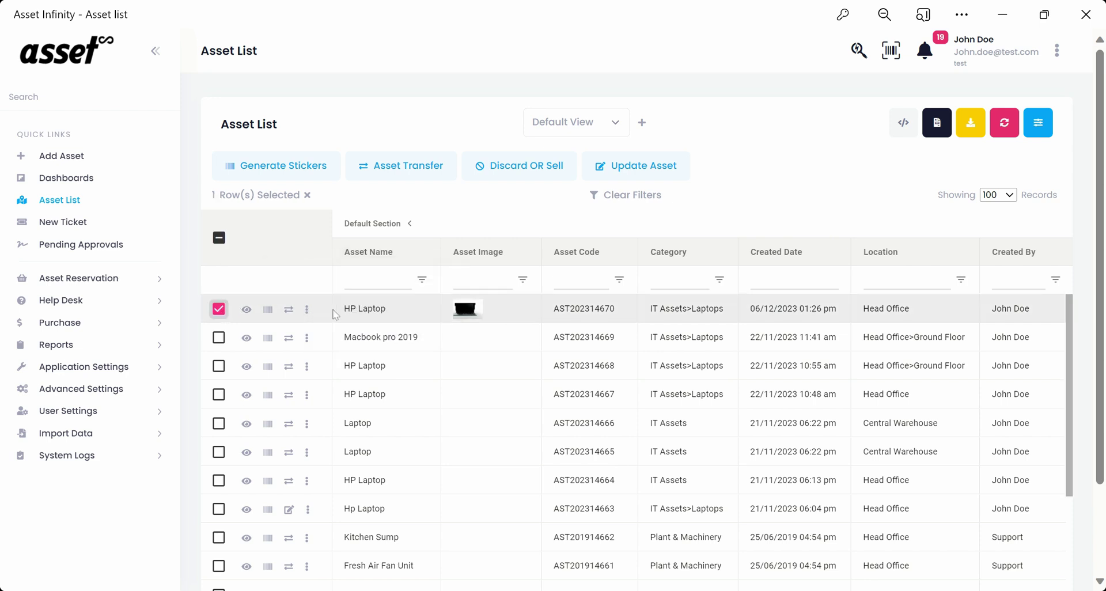
scroll(338, 314, "right", 2)
scroll(338, 314, "right", 15)
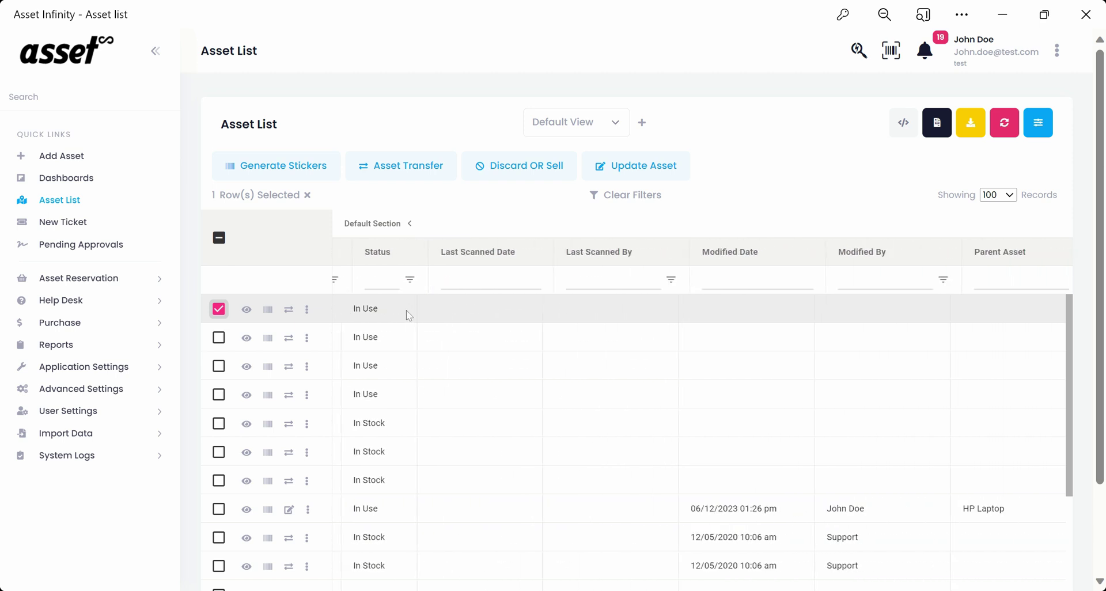
scroll(406, 309, "right", 10)
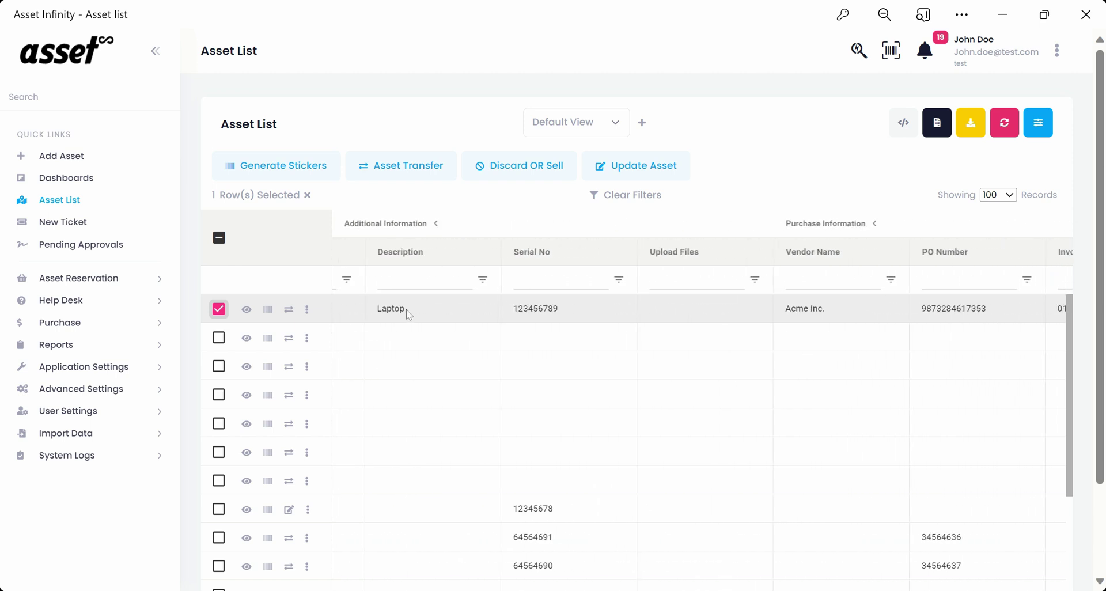
scroll(406, 309, "right", 10)
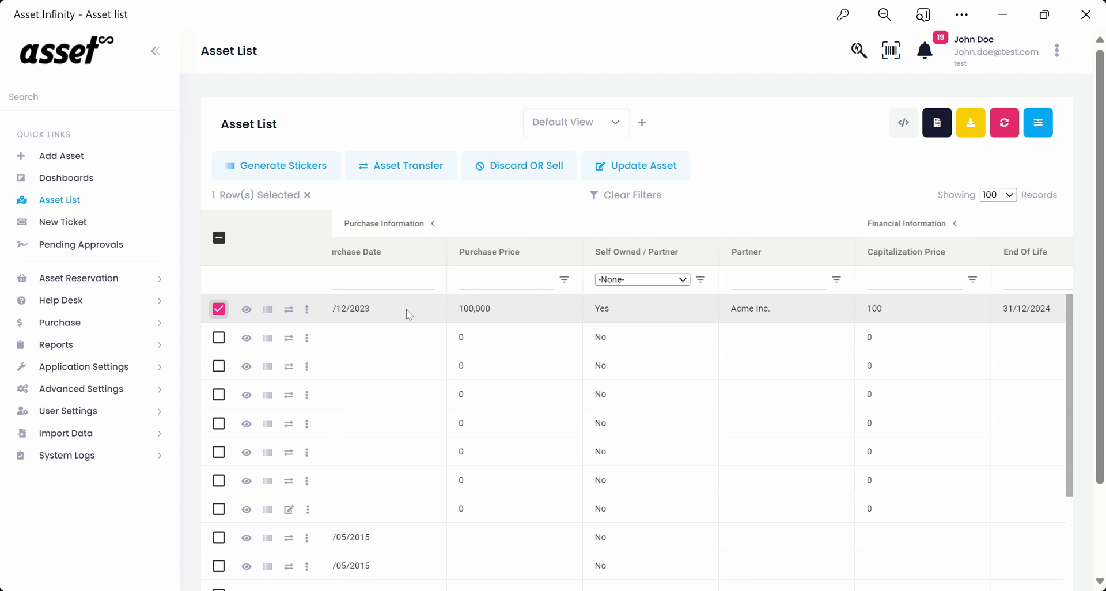
scroll(408, 314, "right", 10)
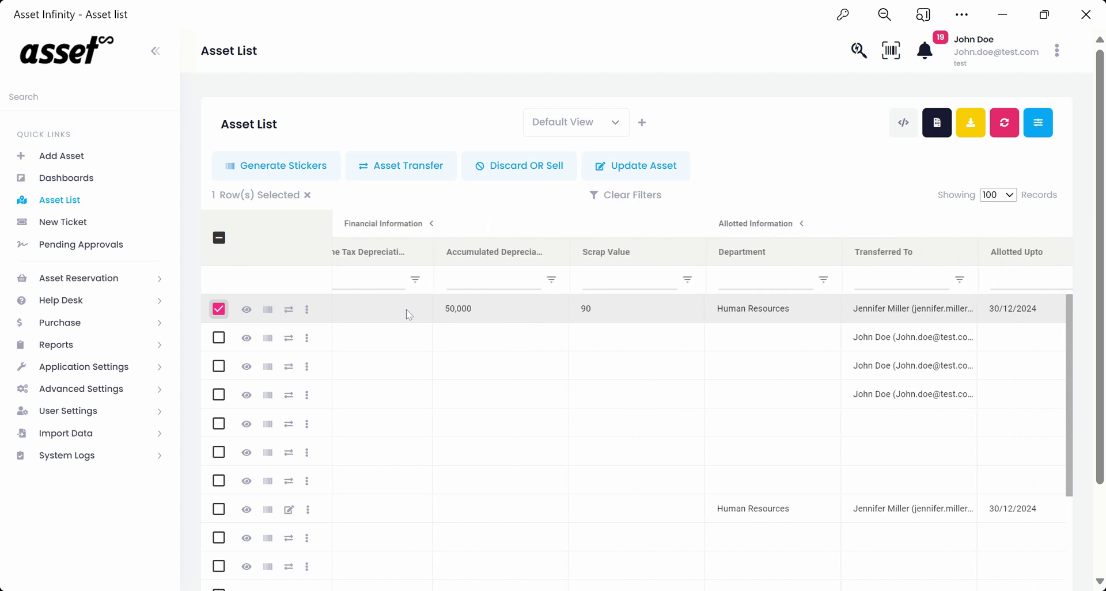
scroll(408, 314, "right", 10)
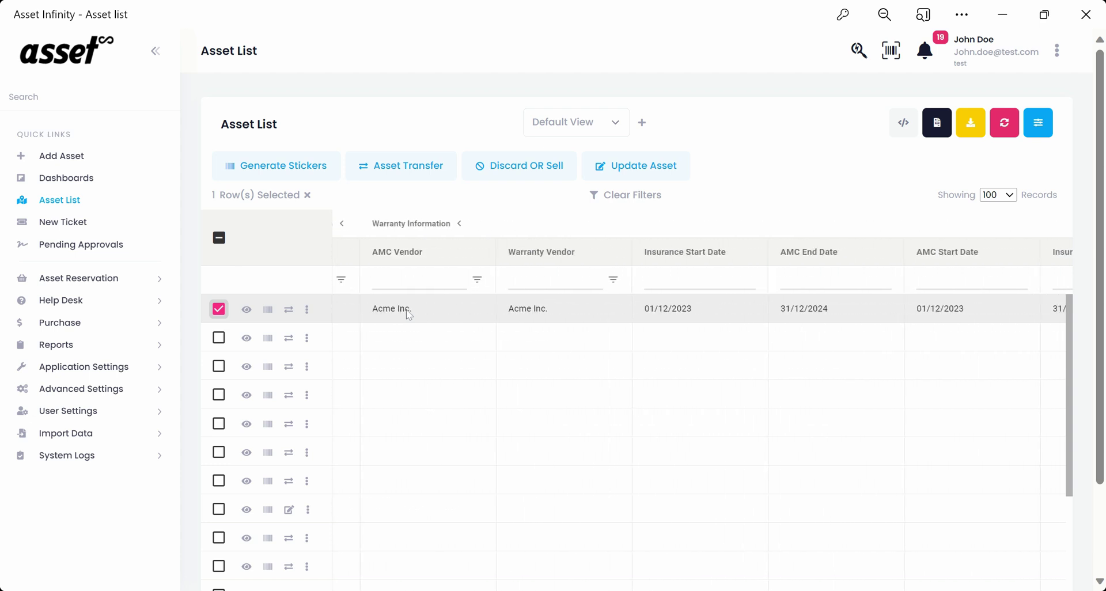
scroll(408, 314, "left", 10)
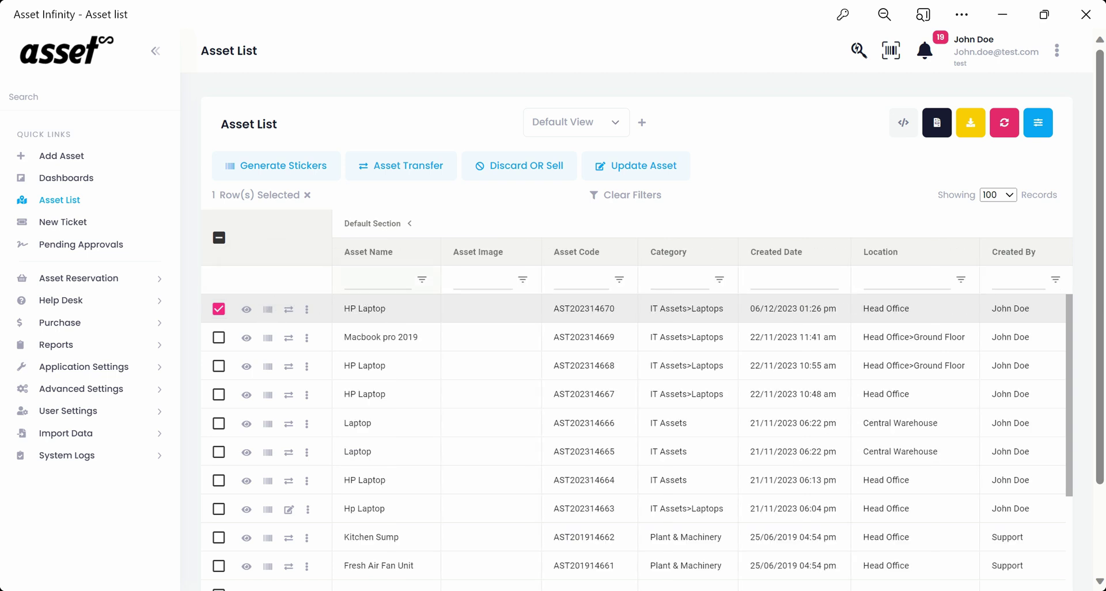
left_click(276, 171)
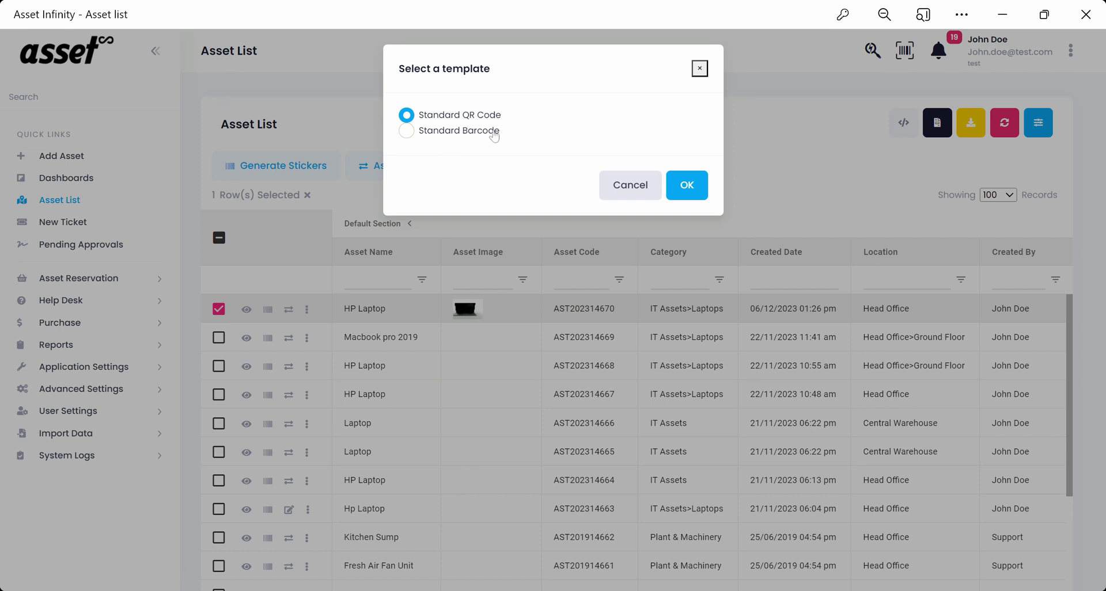
left_click(407, 132)
left_click(406, 115)
left_click(678, 193)
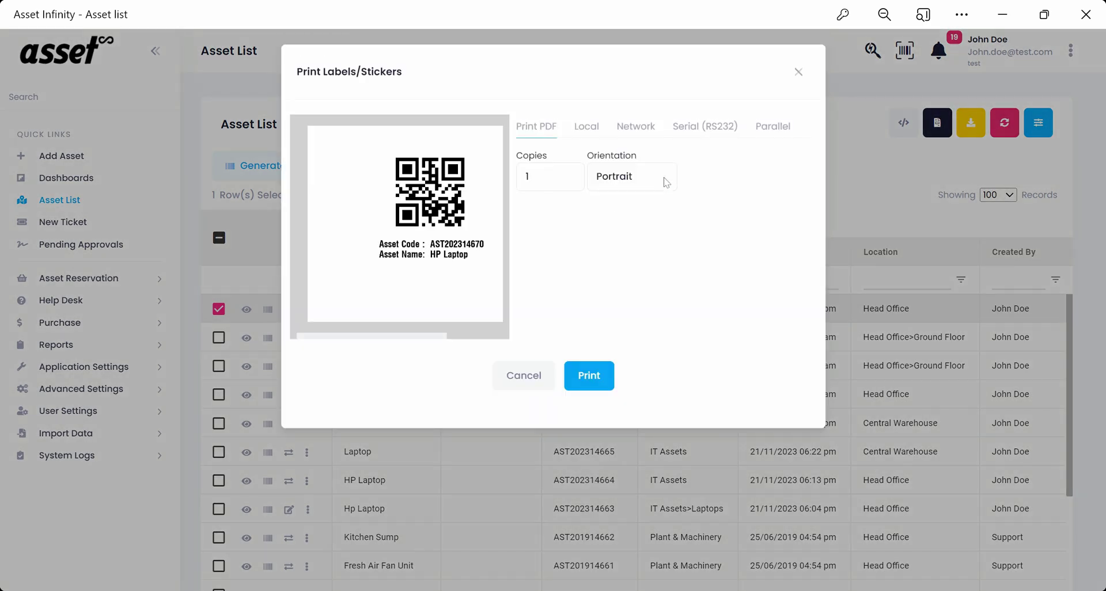
left_click(587, 128)
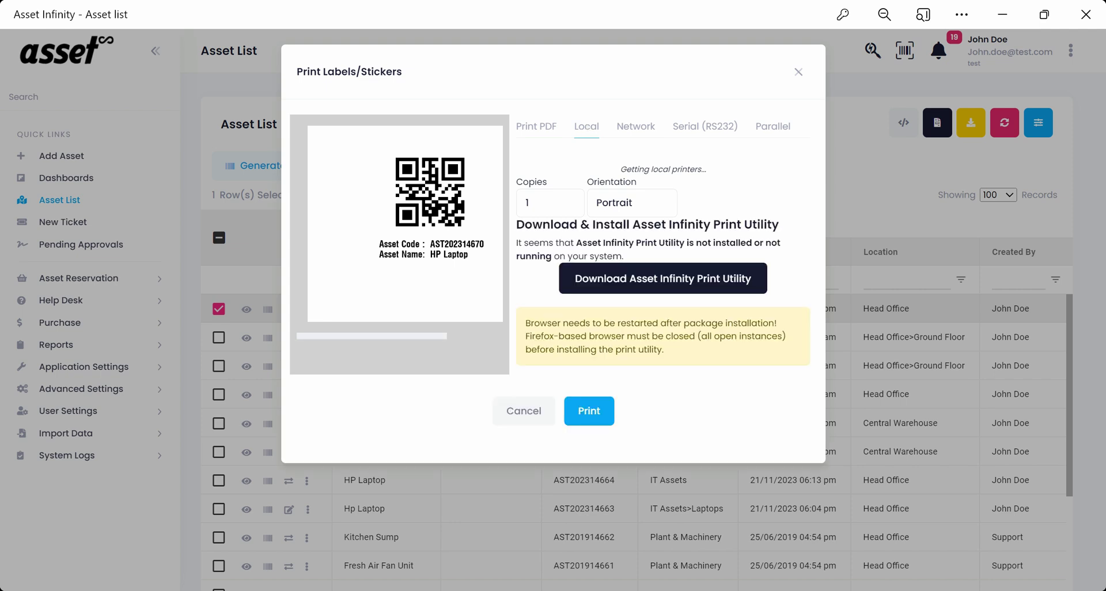
left_click(645, 132)
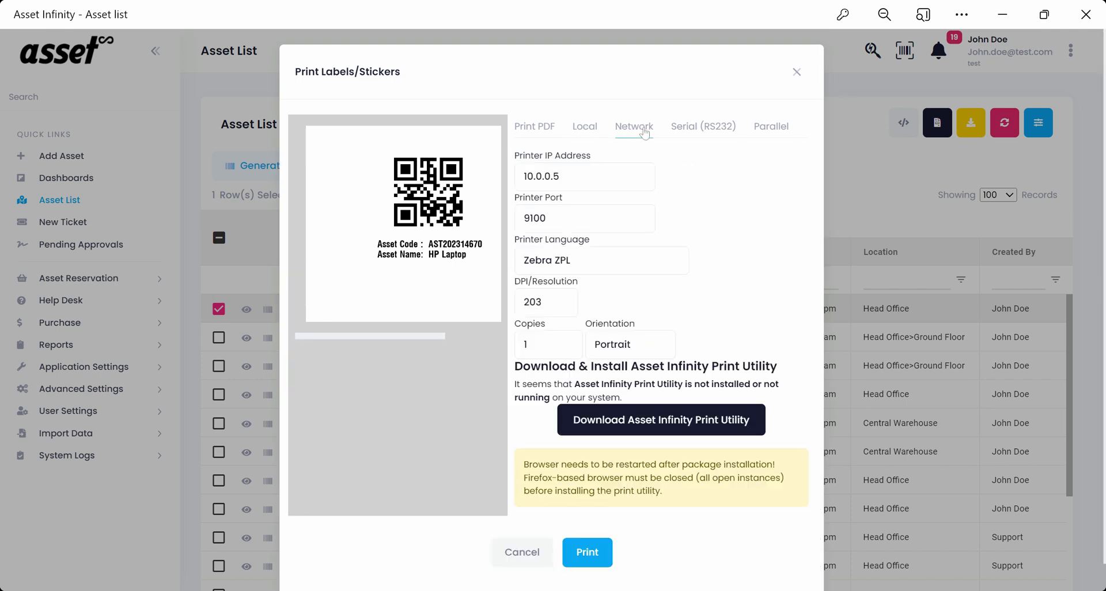
left_click(699, 133)
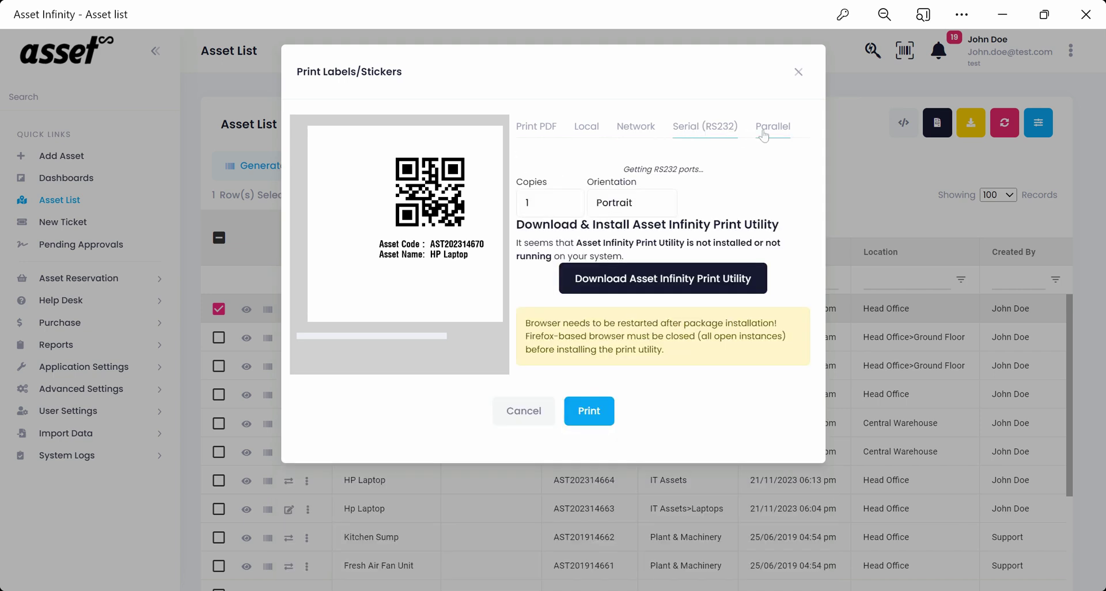
left_click(764, 134)
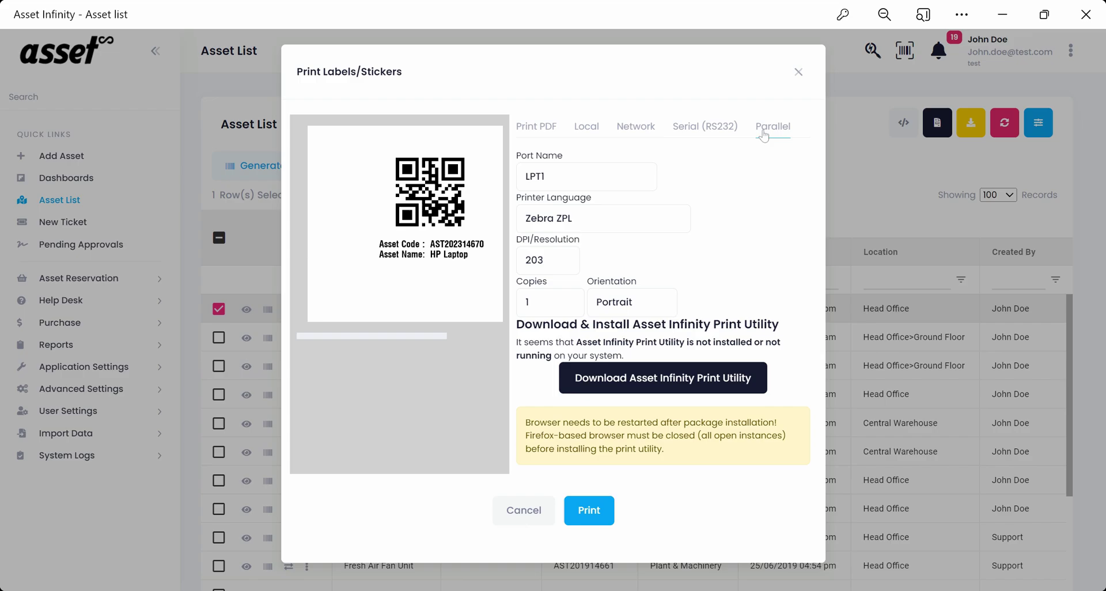
left_click(798, 73)
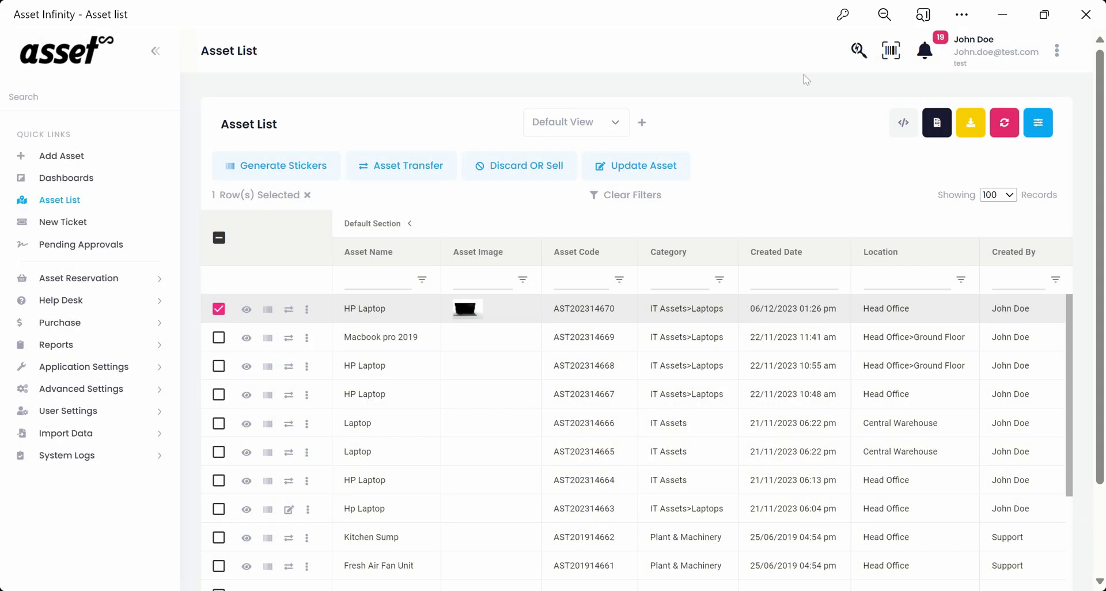
left_click(416, 163)
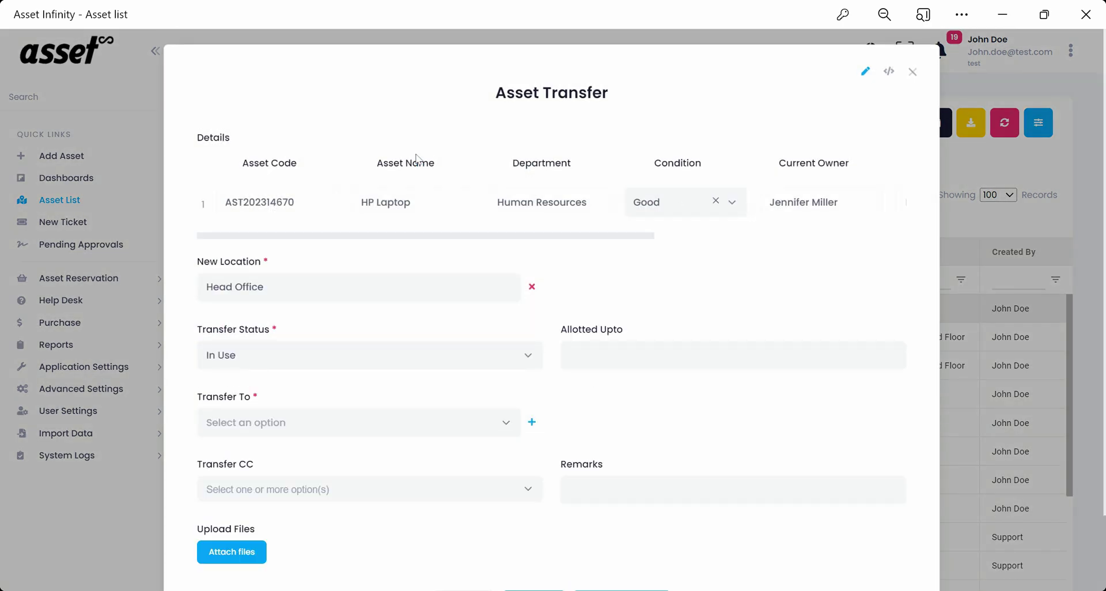
scroll(805, 213, "right", 10)
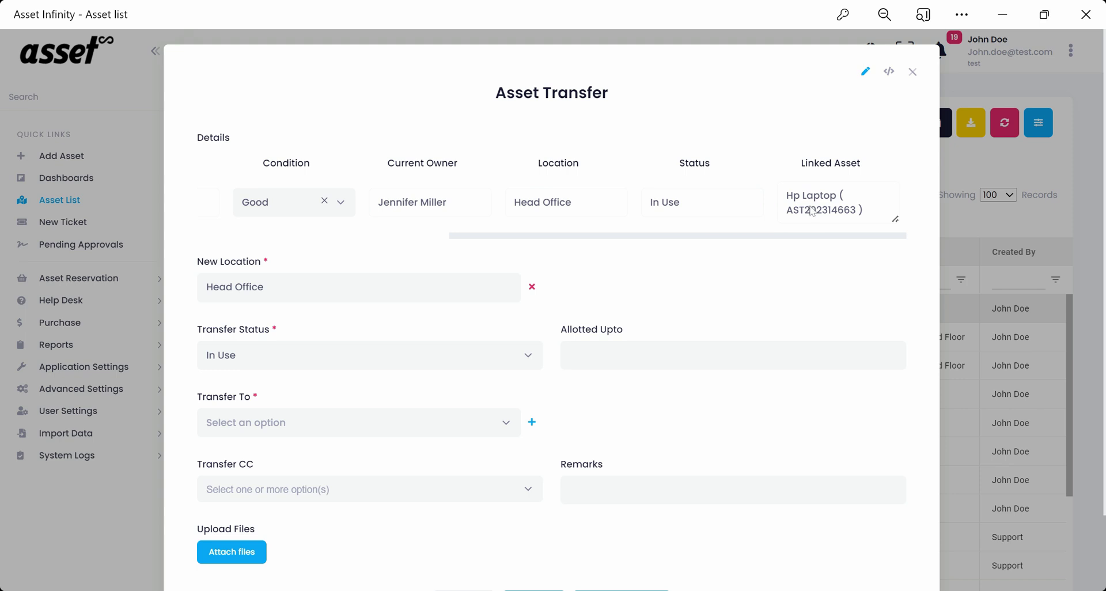
left_click_drag(768, 240, 416, 241)
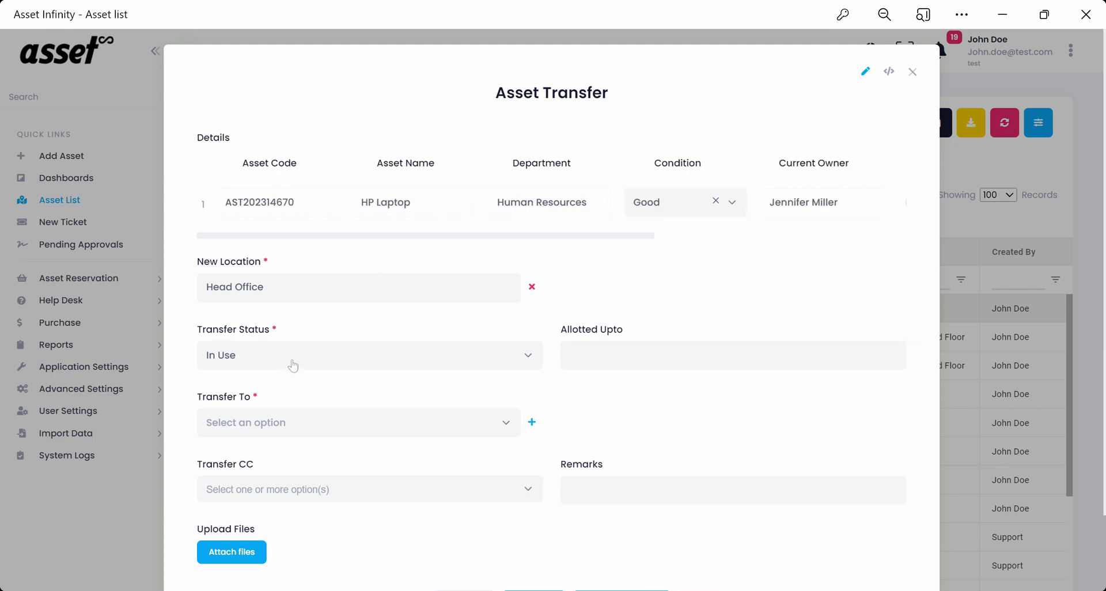
left_click(566, 355)
scroll(571, 368, "down", 2)
left_click(717, 493)
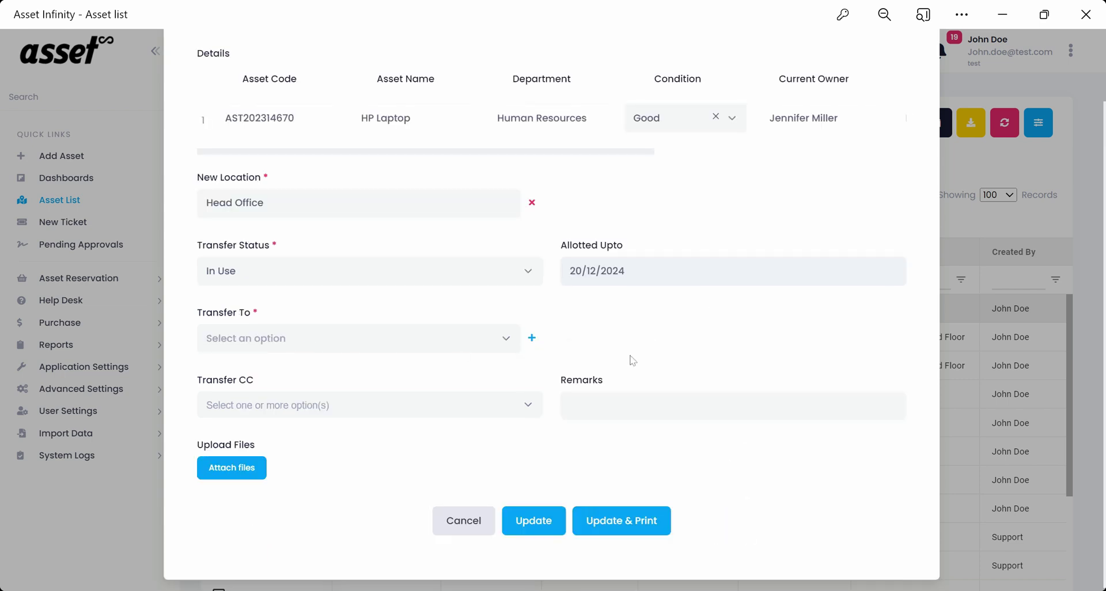
left_click(396, 334)
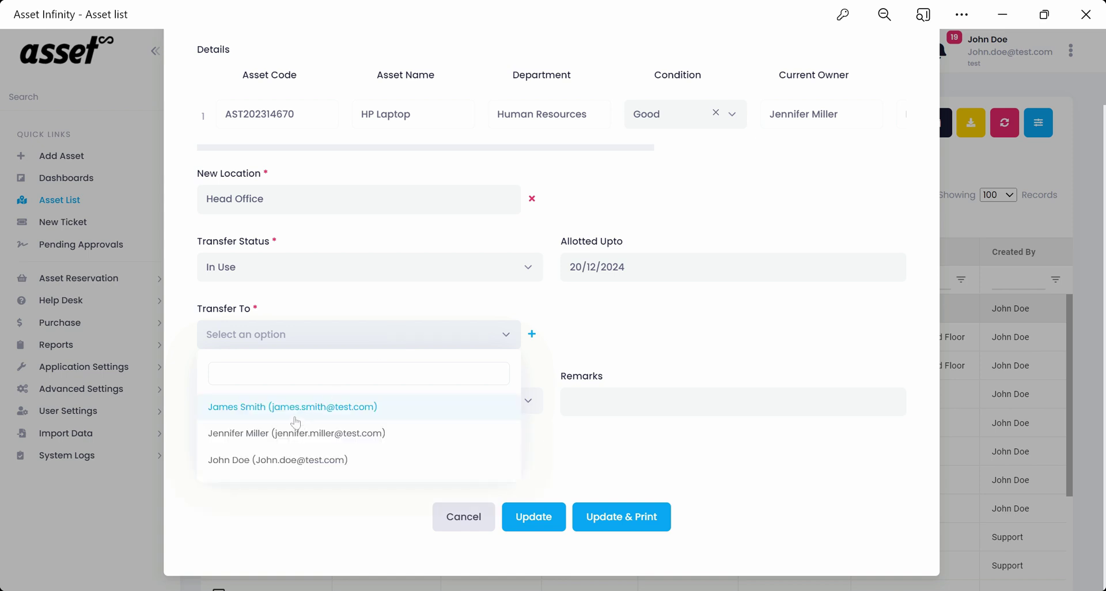
left_click(296, 409)
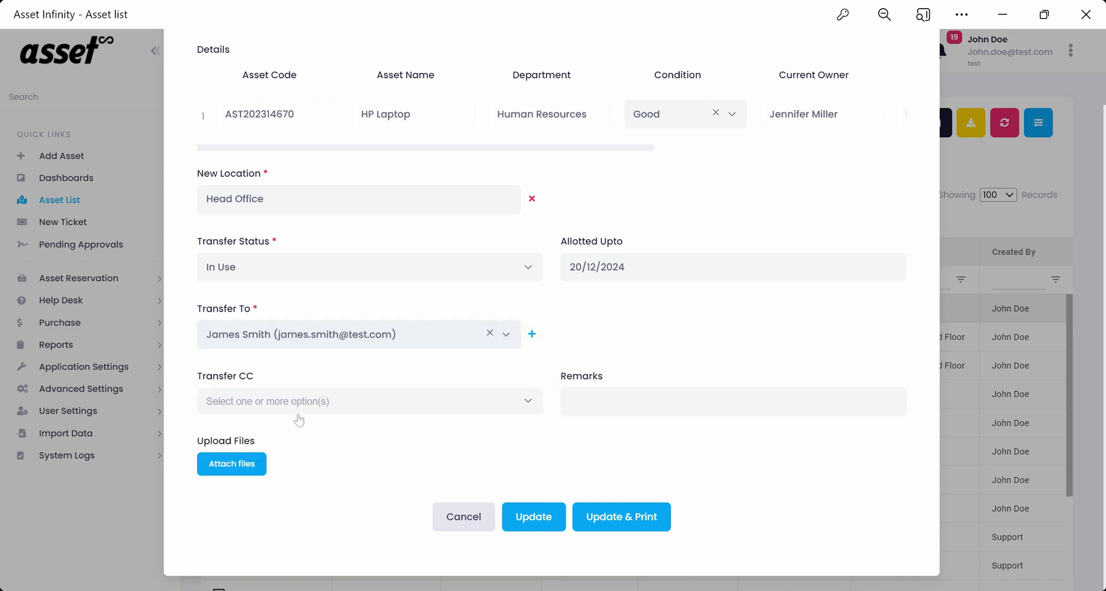
left_click(528, 401)
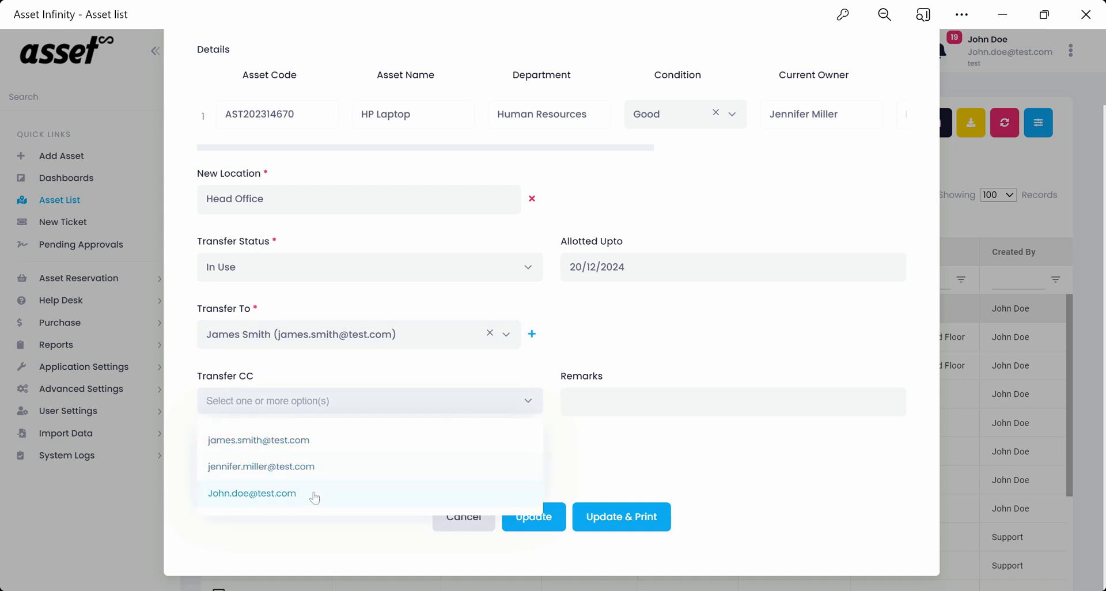
left_click(313, 496)
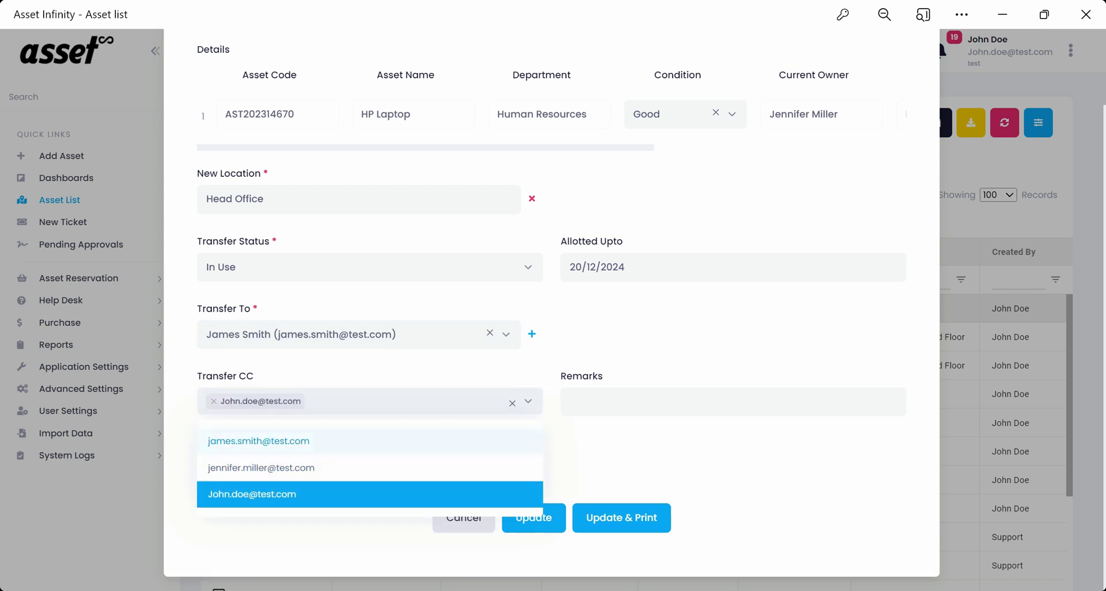
left_click(733, 402)
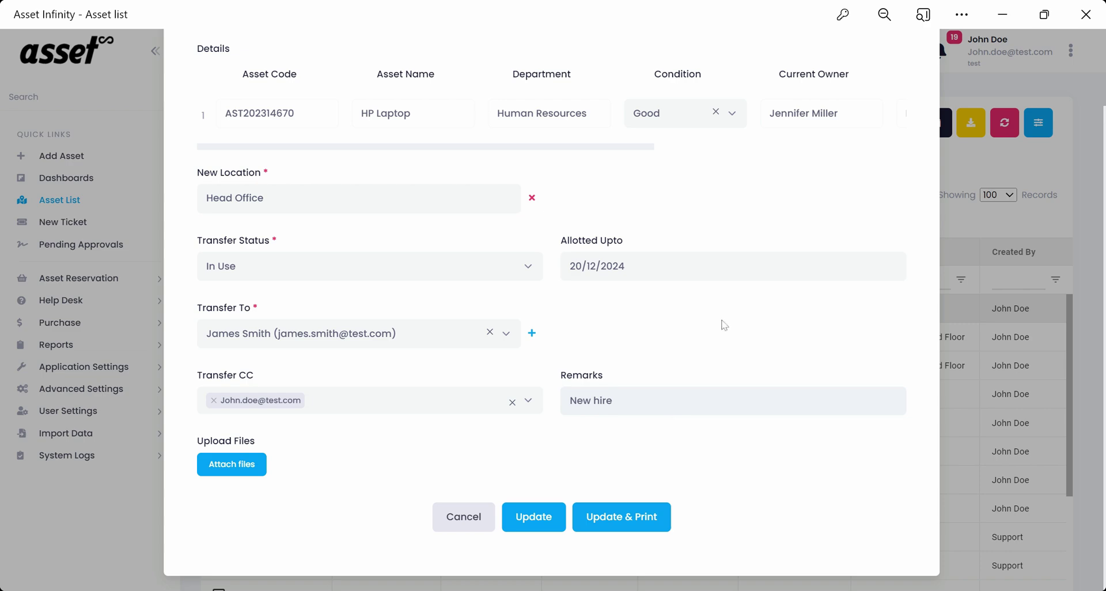
scroll(829, 203, "up", 2)
Close the transfer form, start the HP Laptop's disposal, enter 200 and choose Write-Off as reason.
left_click(913, 72)
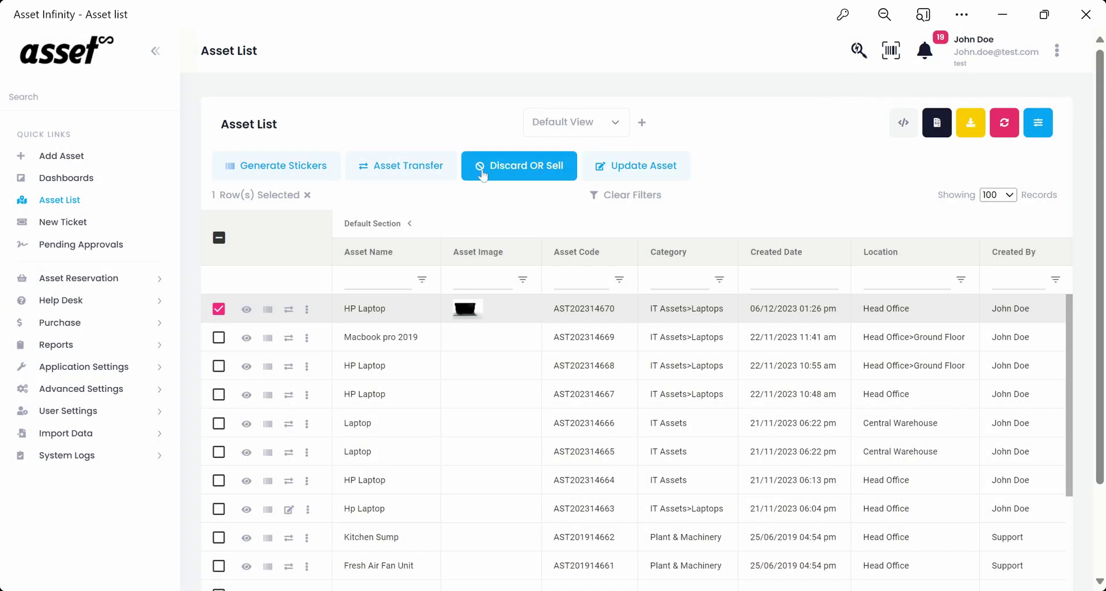
left_click(515, 170)
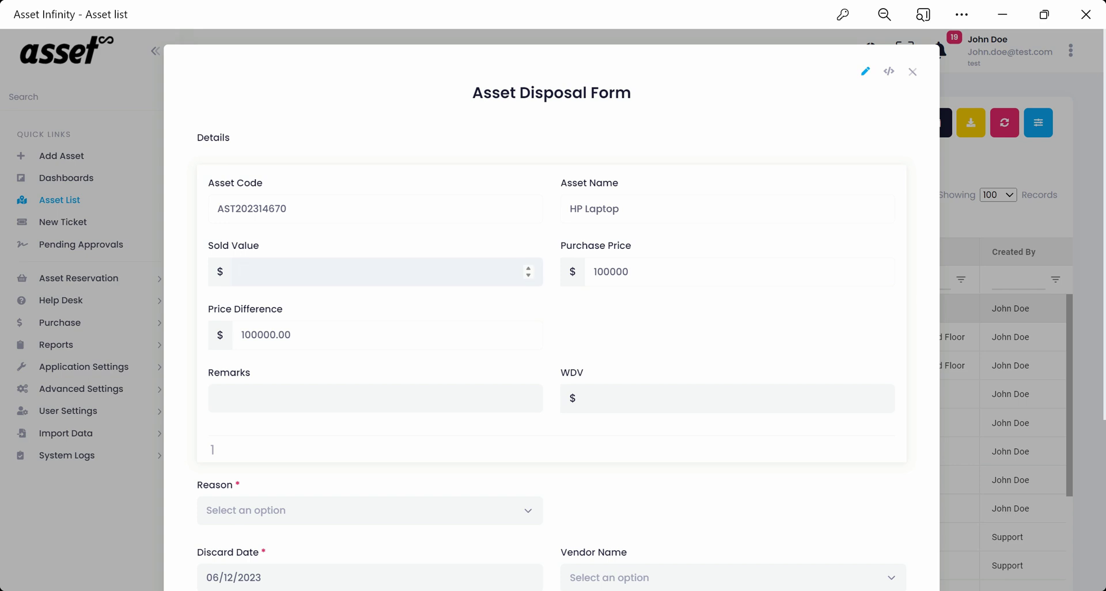
type("20000")
scroll(666, 310, "down", 3)
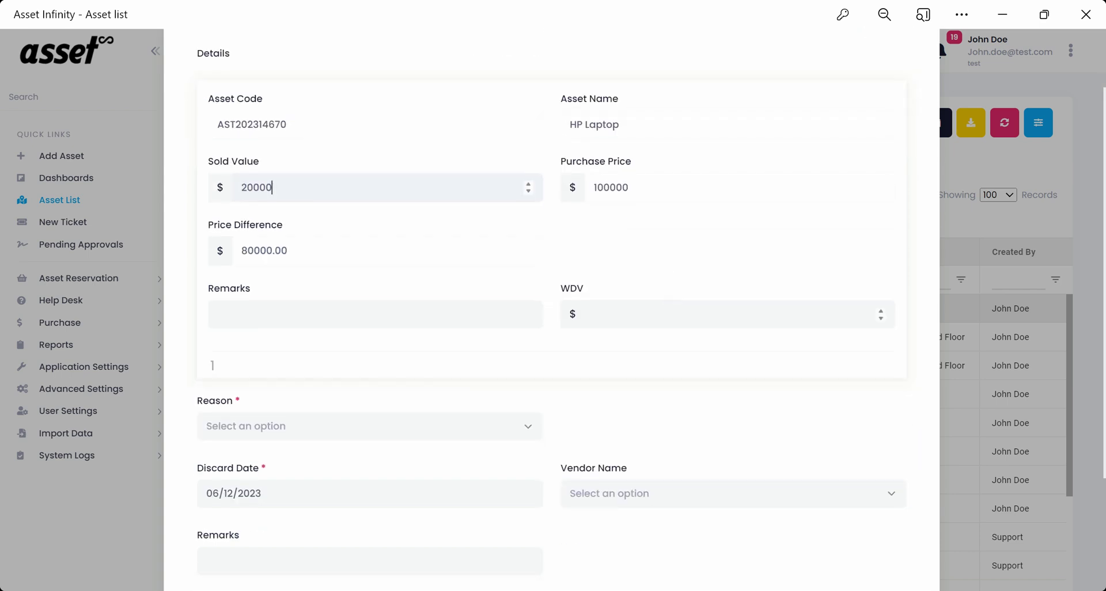
left_click(418, 351)
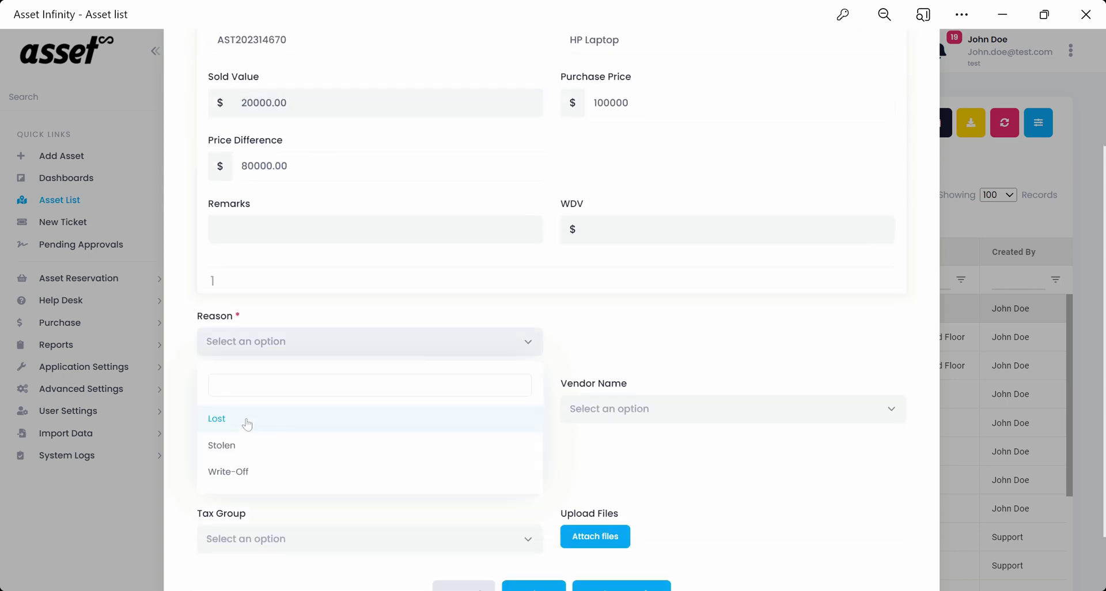
left_click(232, 475)
Choose vendor Acme Inc. and tax group GST 18%, then update the disposal.
left_click(681, 411)
left_click(633, 487)
scroll(511, 467, "down", 1)
scroll(552, 403, "down", 1)
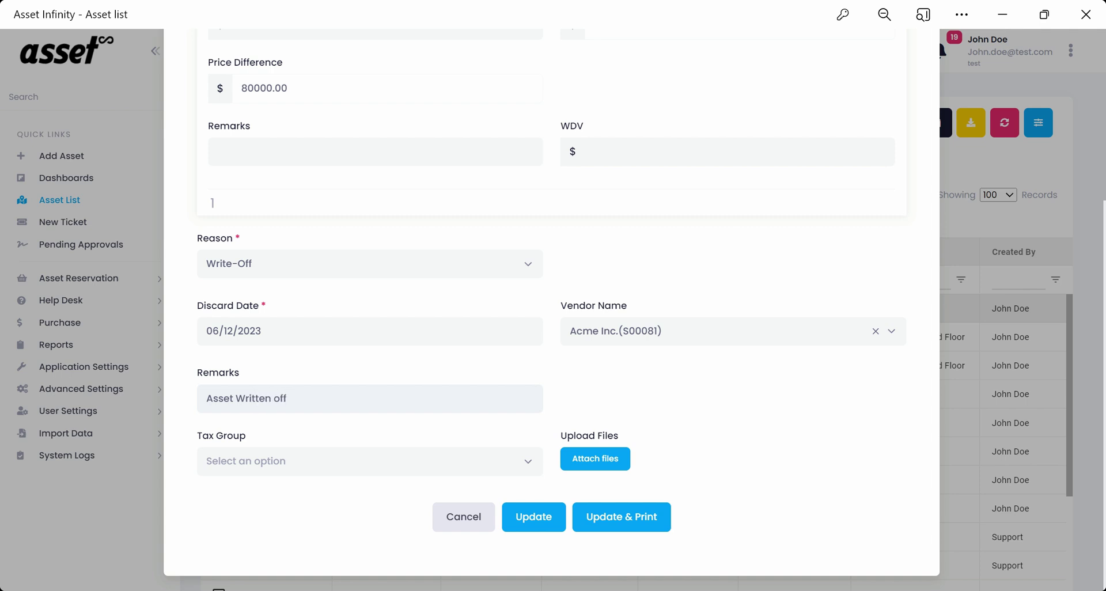
left_click(507, 460)
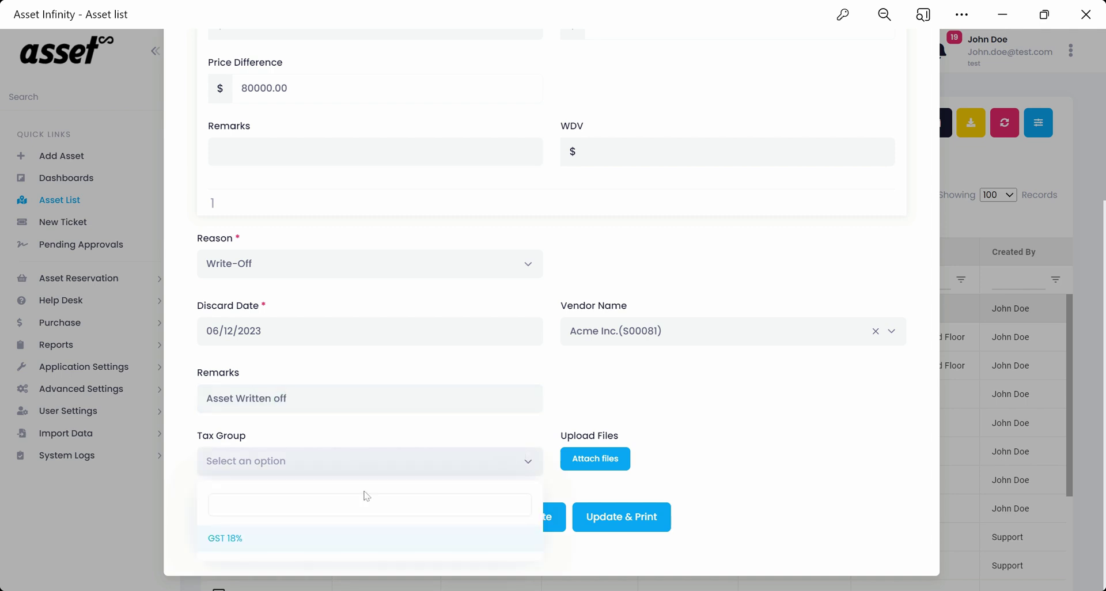
left_click(252, 534)
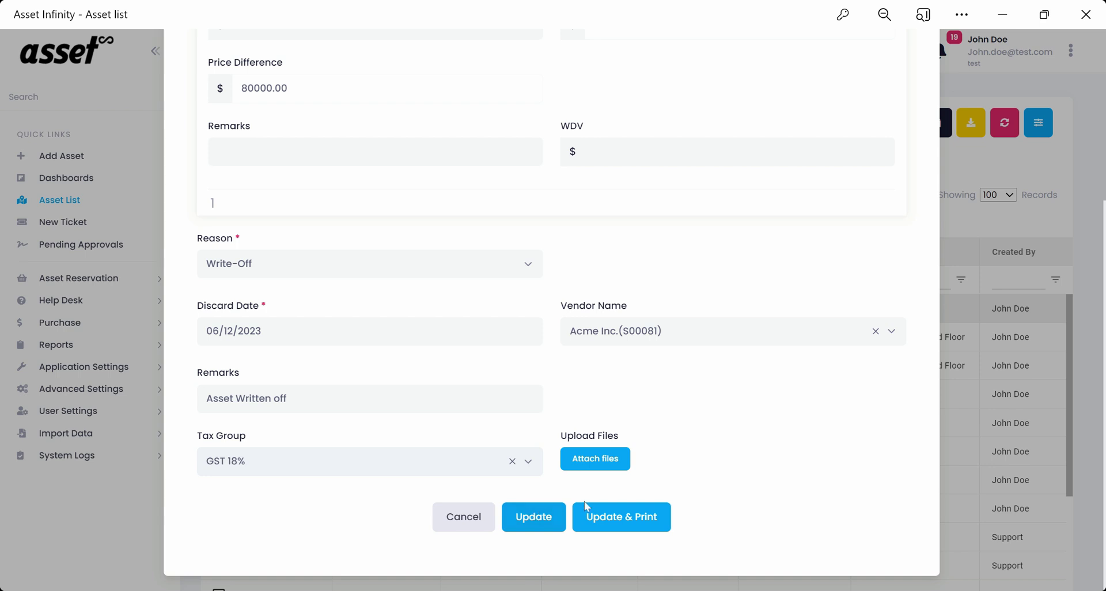
left_click(605, 516)
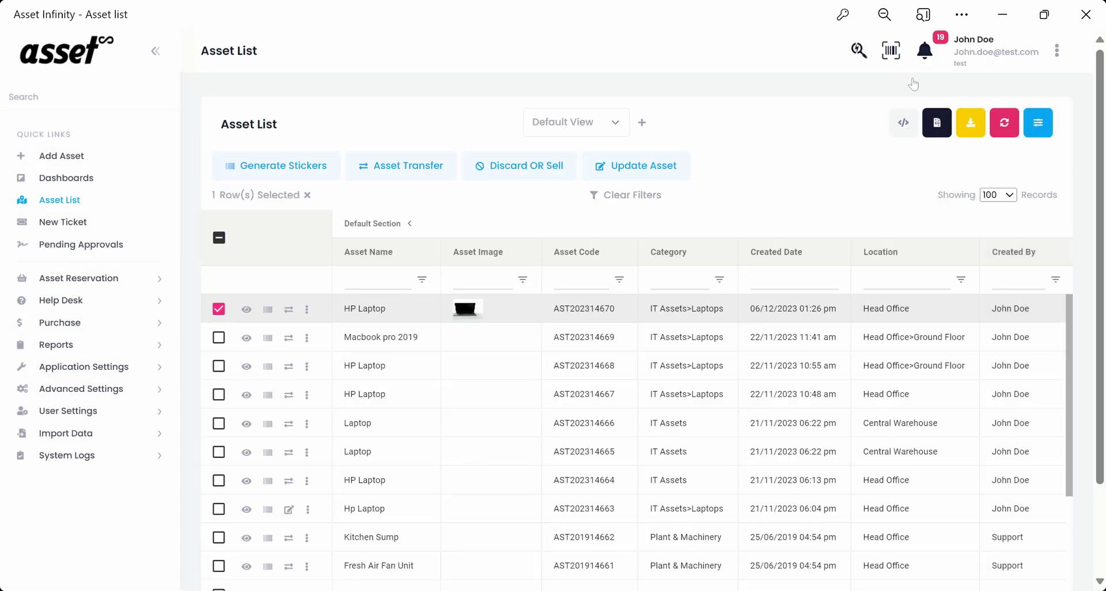
In the HP Laptop's Update Asset form, expand the Additional, Purchase, Financial, Allotted and Warranty sections.
left_click(638, 167)
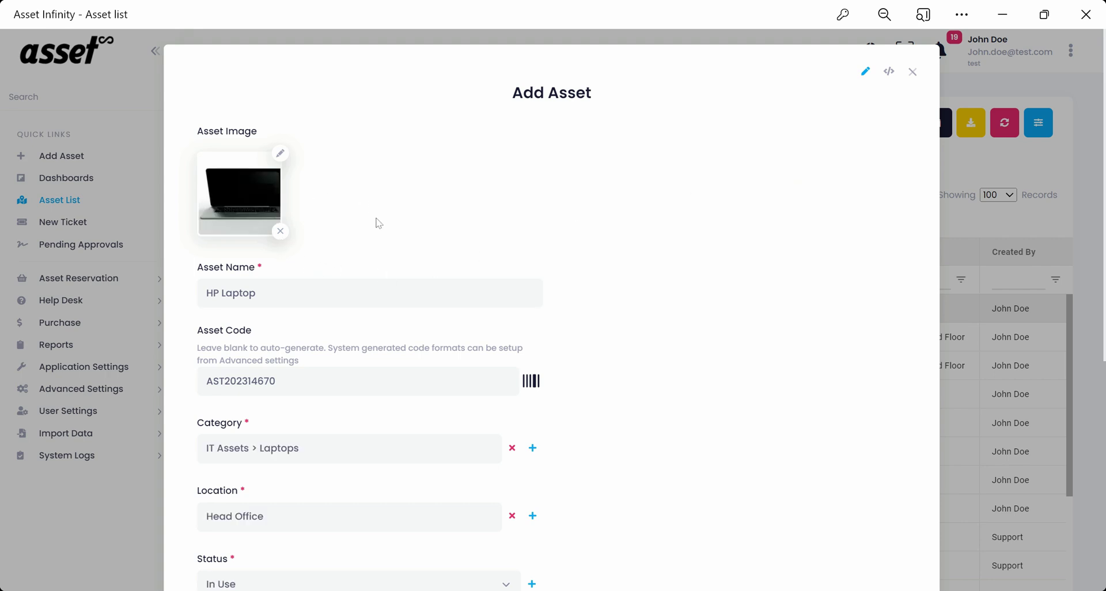
scroll(280, 231, "down", 2)
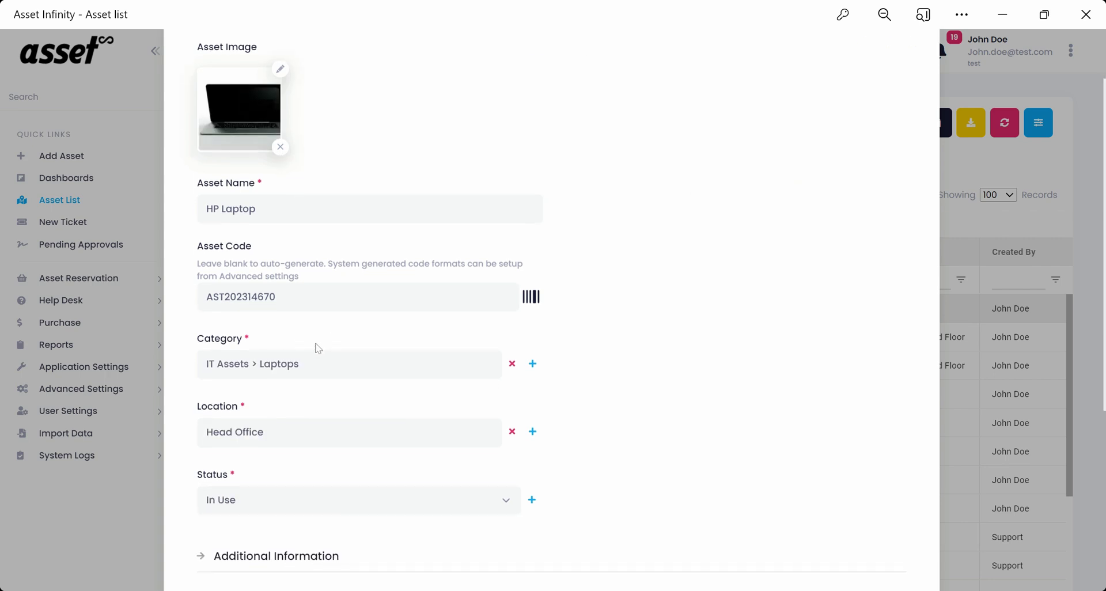
scroll(318, 347, "down", 6)
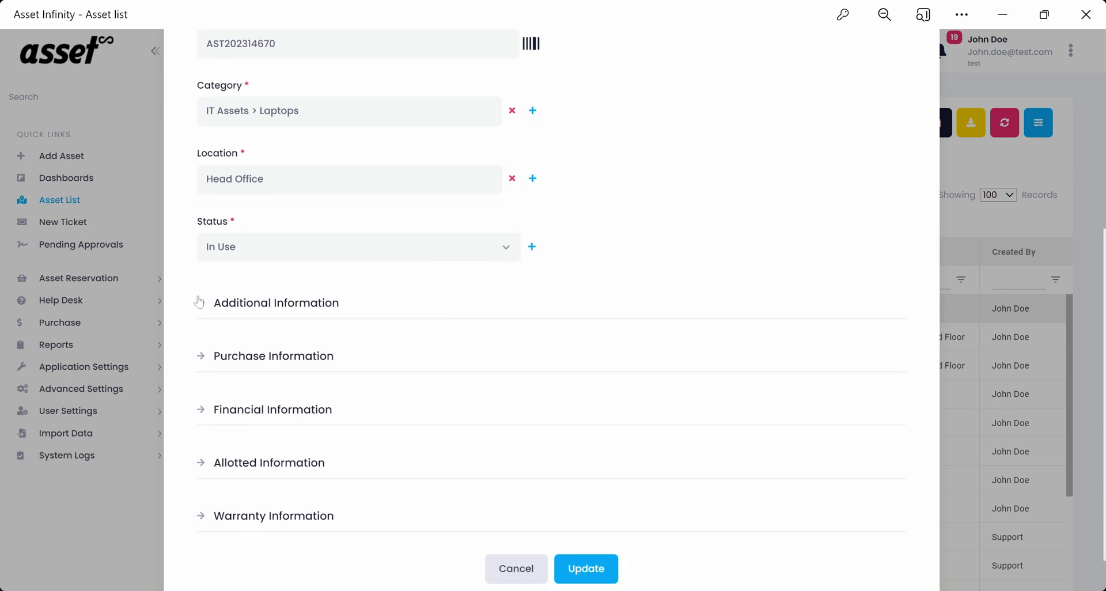
left_click(199, 302)
scroll(432, 321, "down", 8)
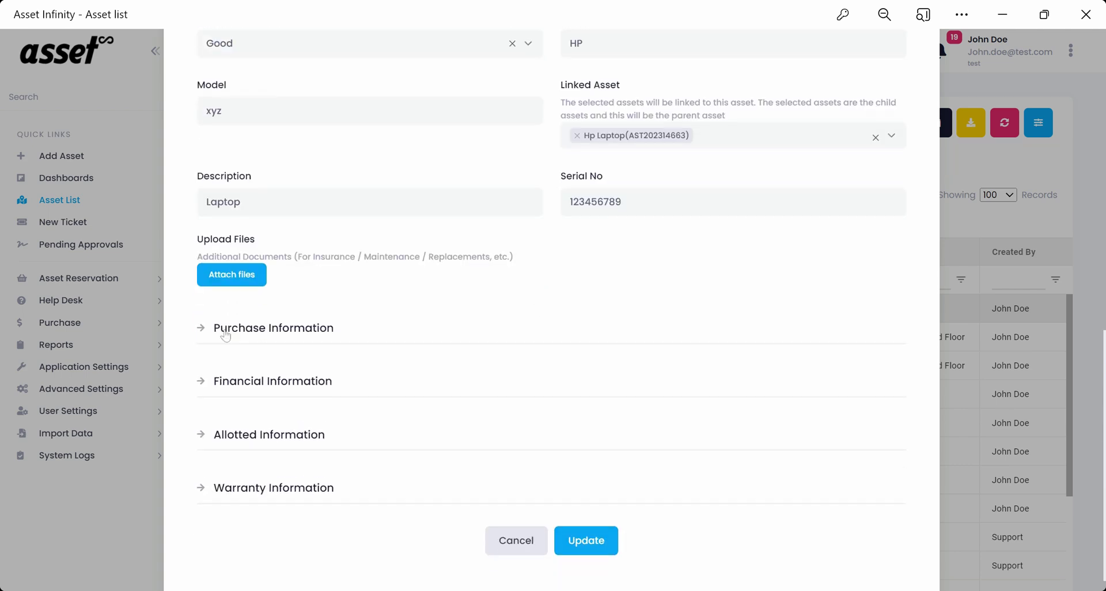
left_click(225, 327)
scroll(370, 339, "down", 7)
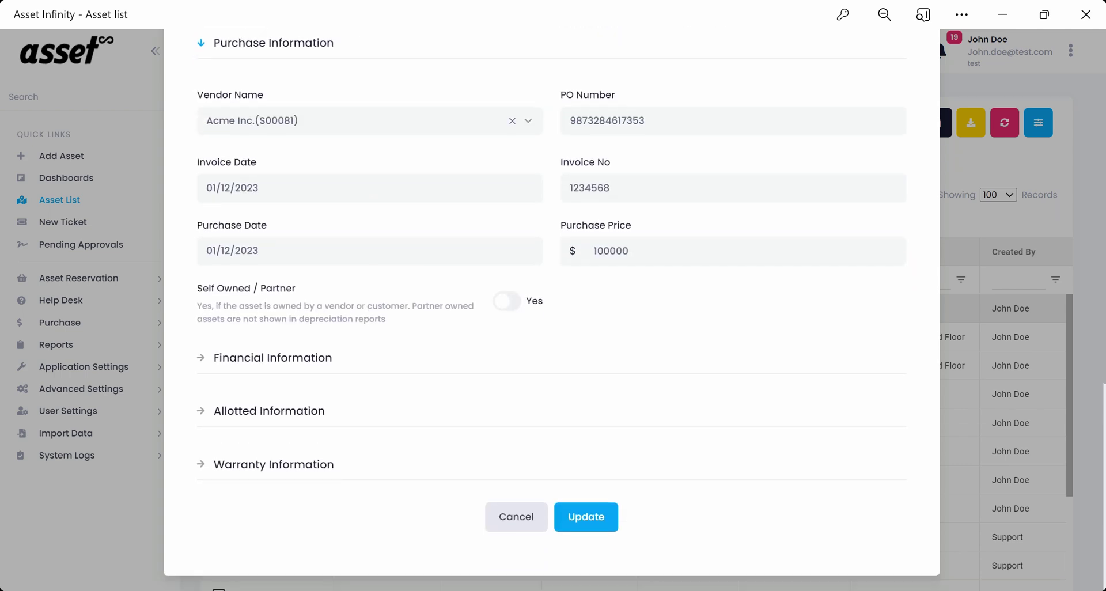
left_click(380, 357)
scroll(387, 377, "down", 6)
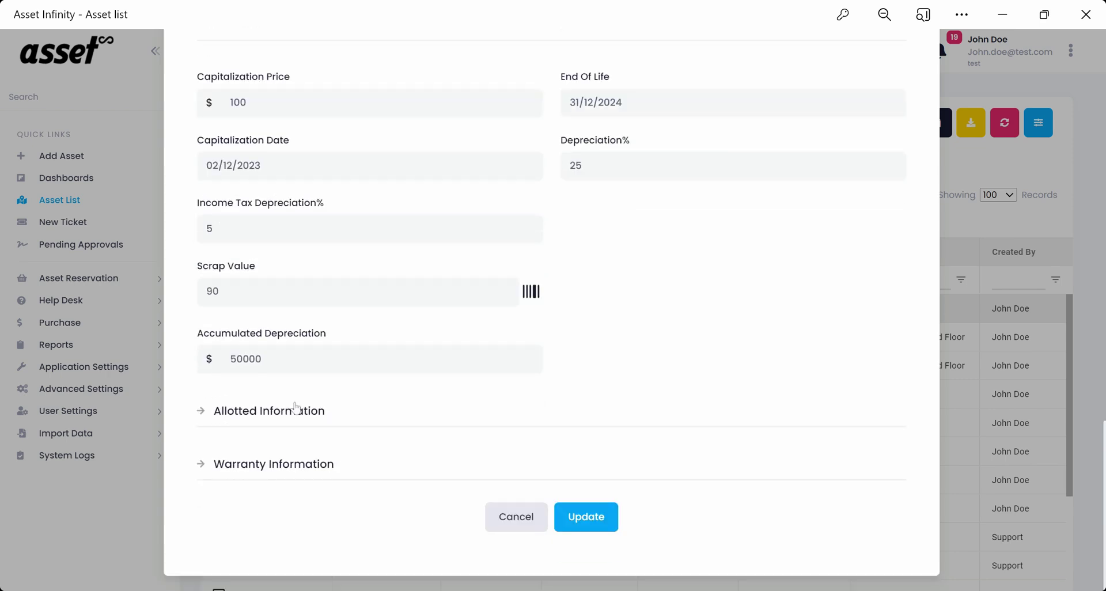
left_click(296, 409)
scroll(302, 404, "down", 3)
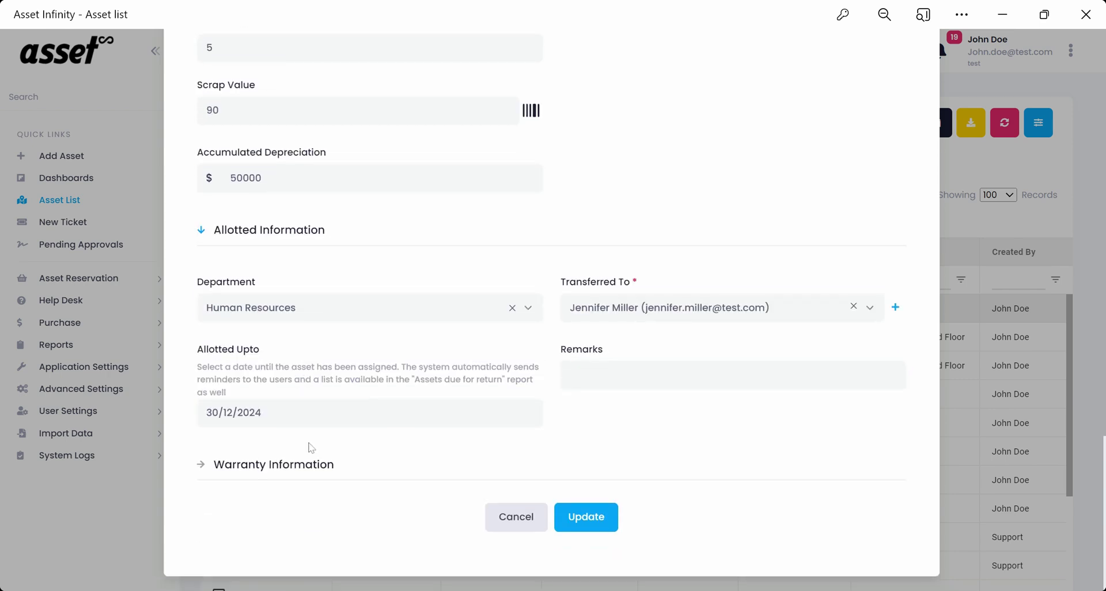
left_click(281, 467)
scroll(465, 415, "down", 6)
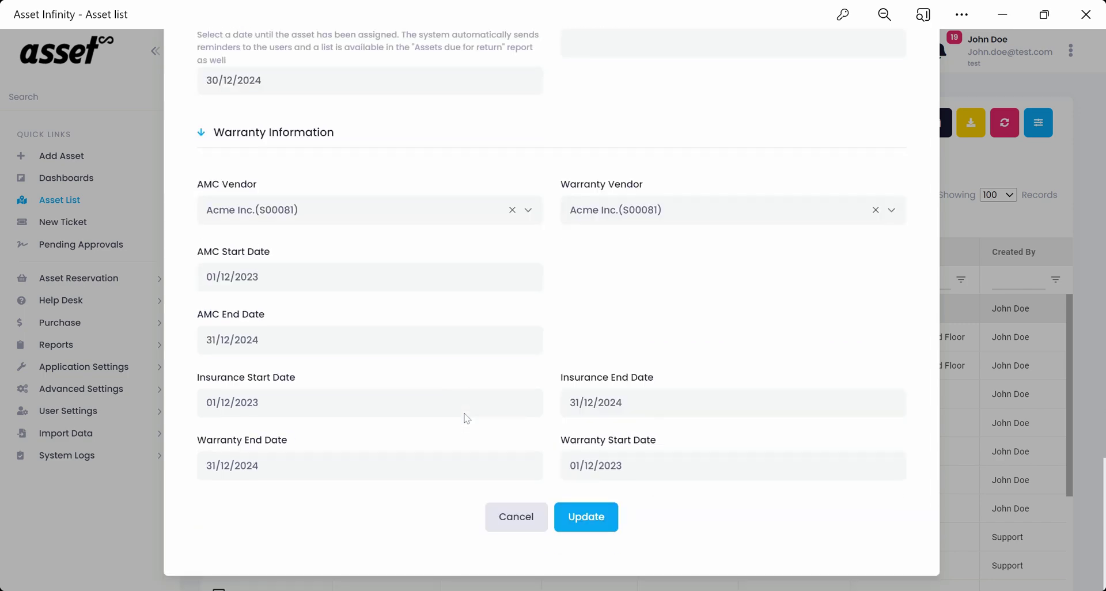
Add assets AST202314668 and AST202314667 to the list selection.
scroll(807, 396, "up", 15)
scroll(812, 398, "up", 5)
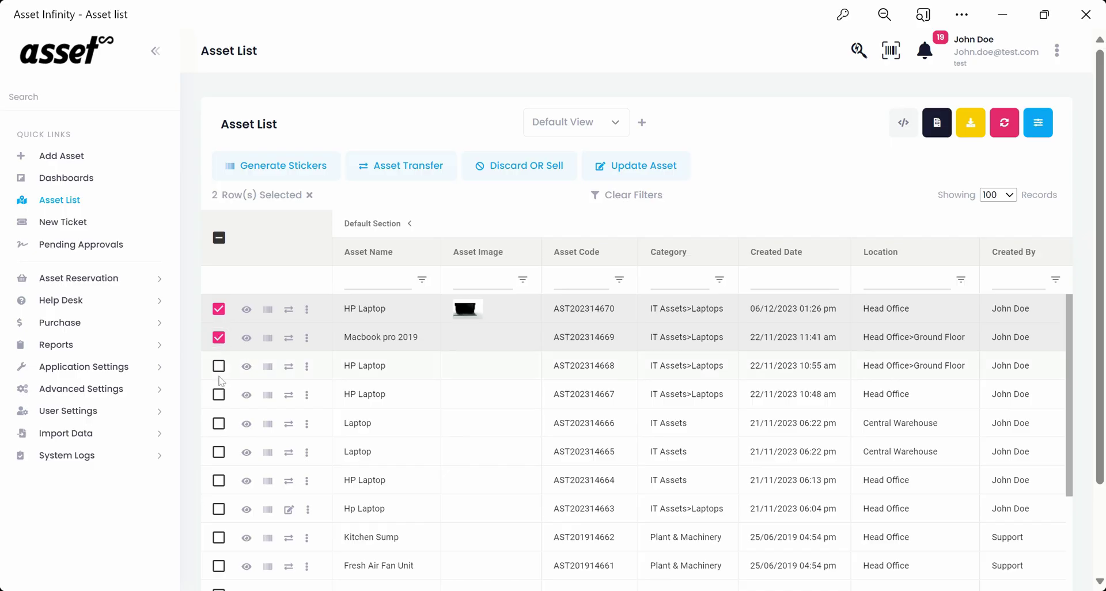
left_click(218, 369)
left_click(219, 394)
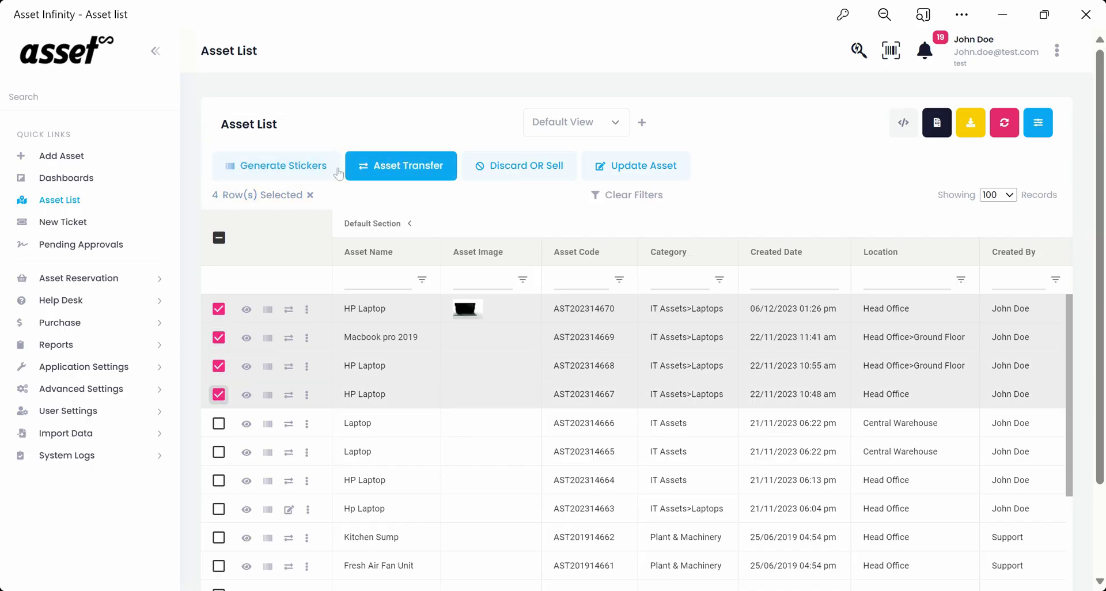
Dismiss sticker templates, then set Macbook pro 2019 Damaged and the third asset Poor in an unsaved bulk transfer.
left_click(288, 167)
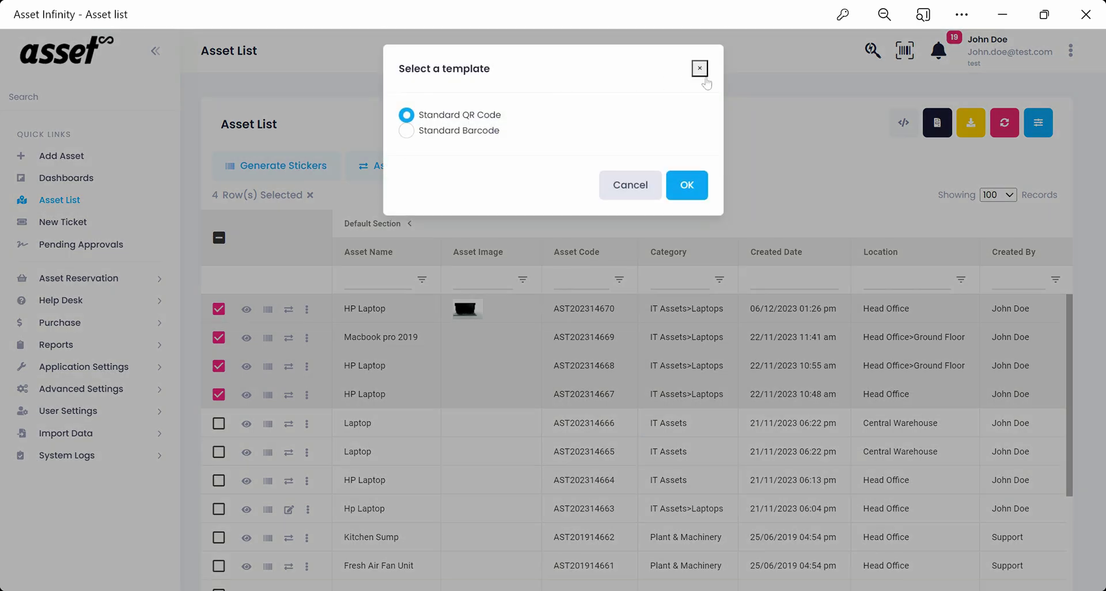
left_click(699, 69)
left_click(427, 173)
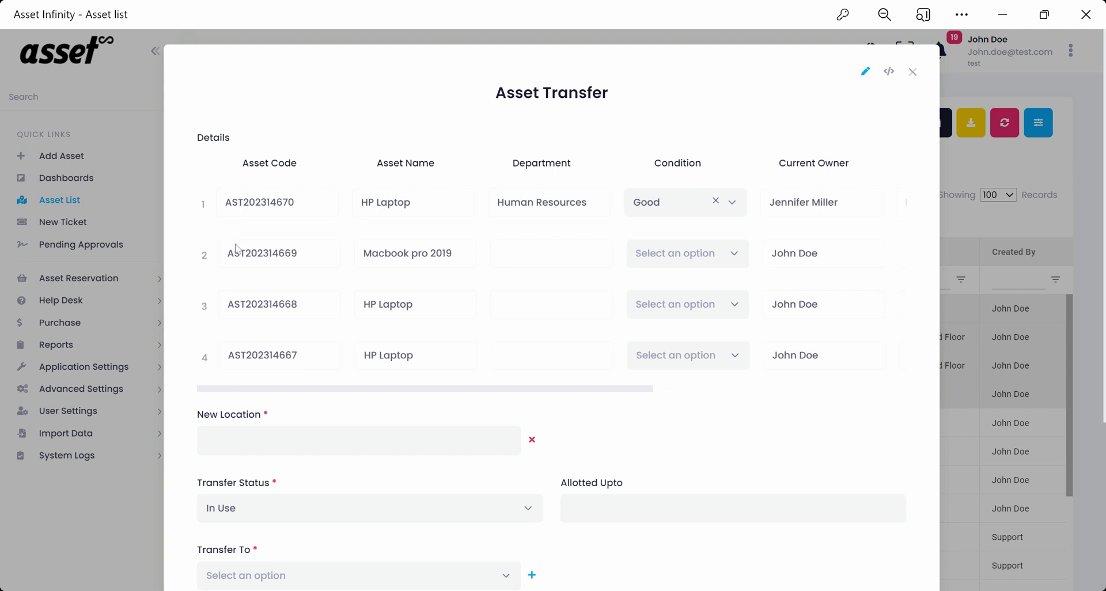
left_click(683, 265)
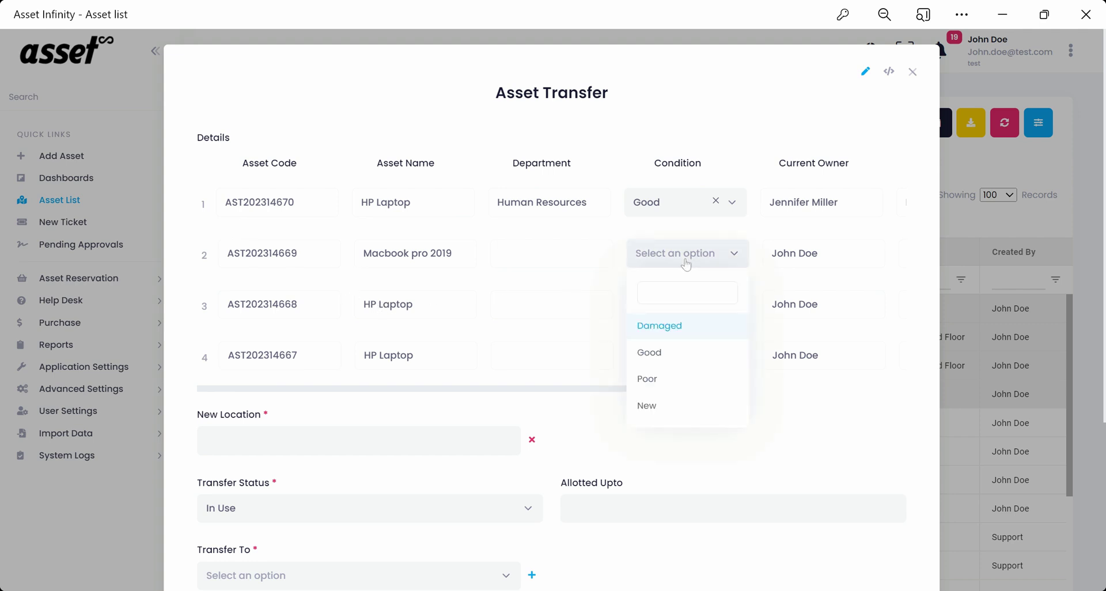
left_click(678, 338)
left_click(698, 314)
left_click(649, 430)
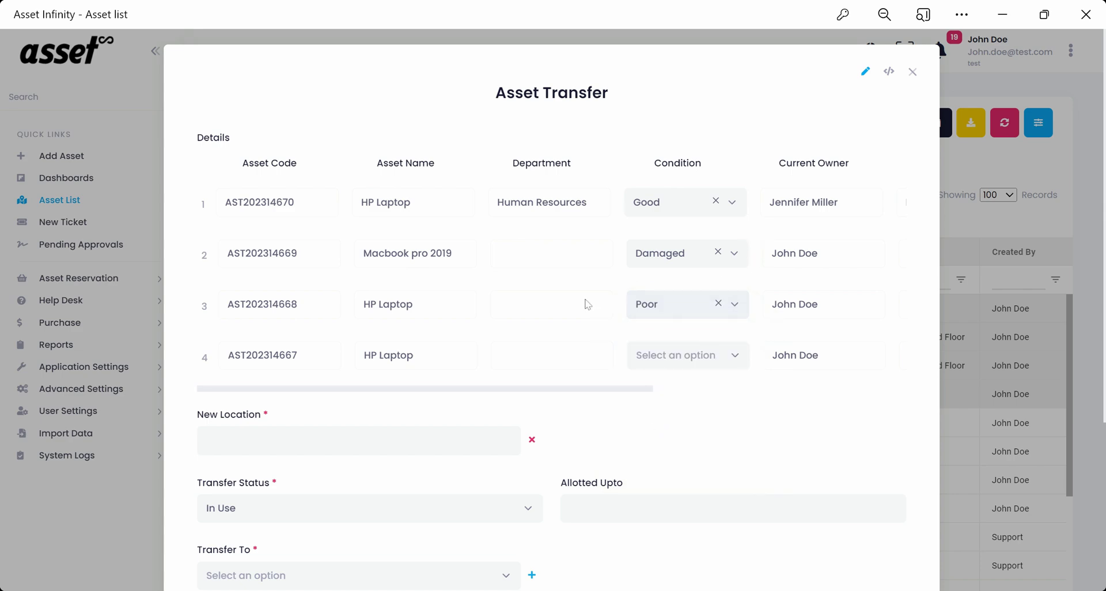
left_click(912, 71)
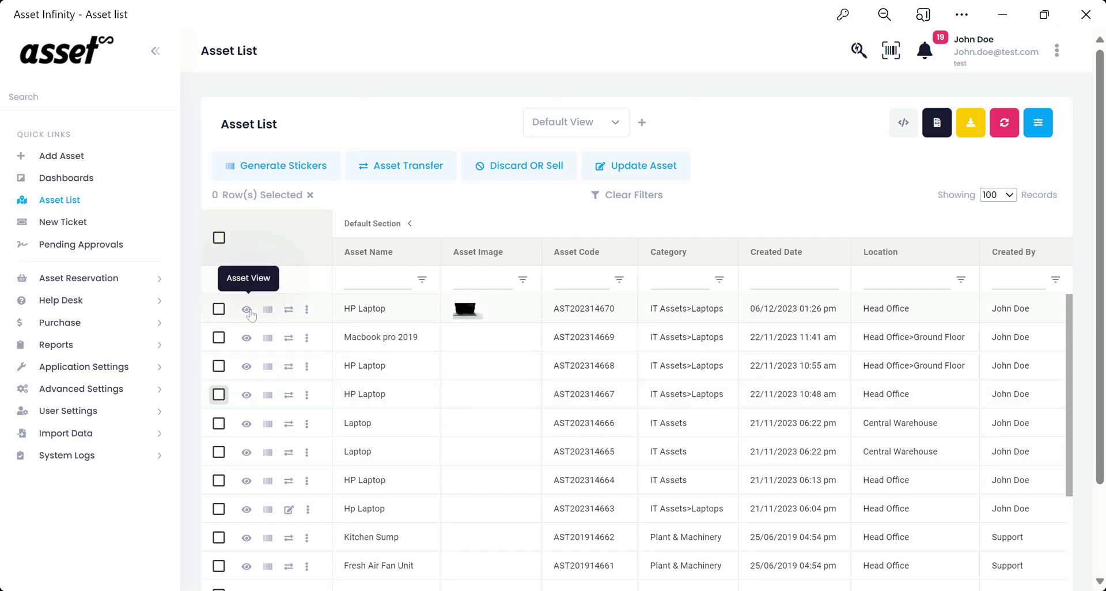
left_click(250, 311)
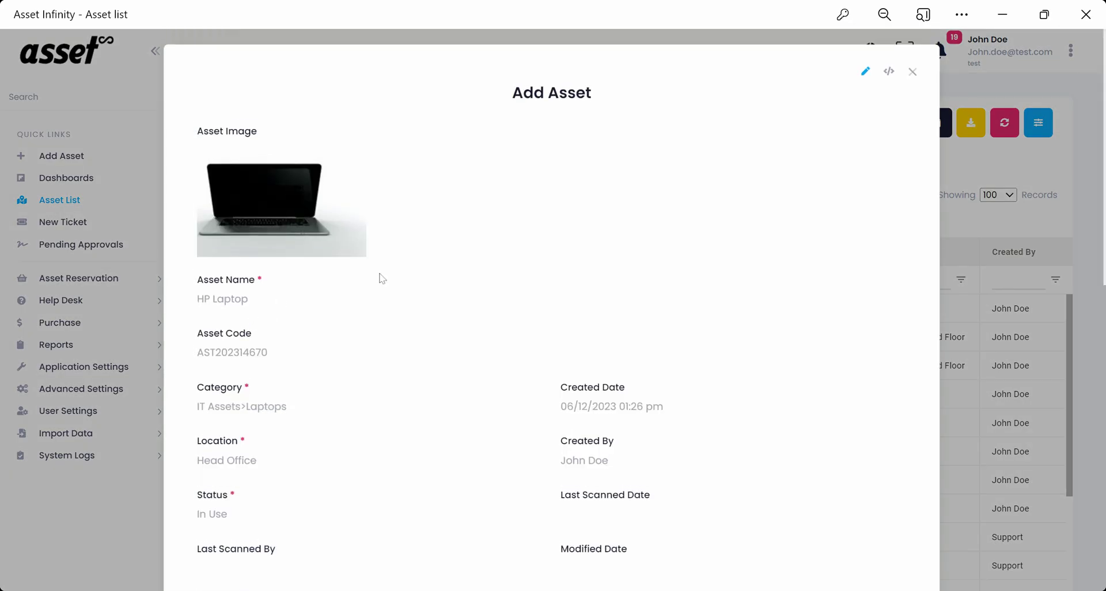
scroll(556, 310, "down", 6)
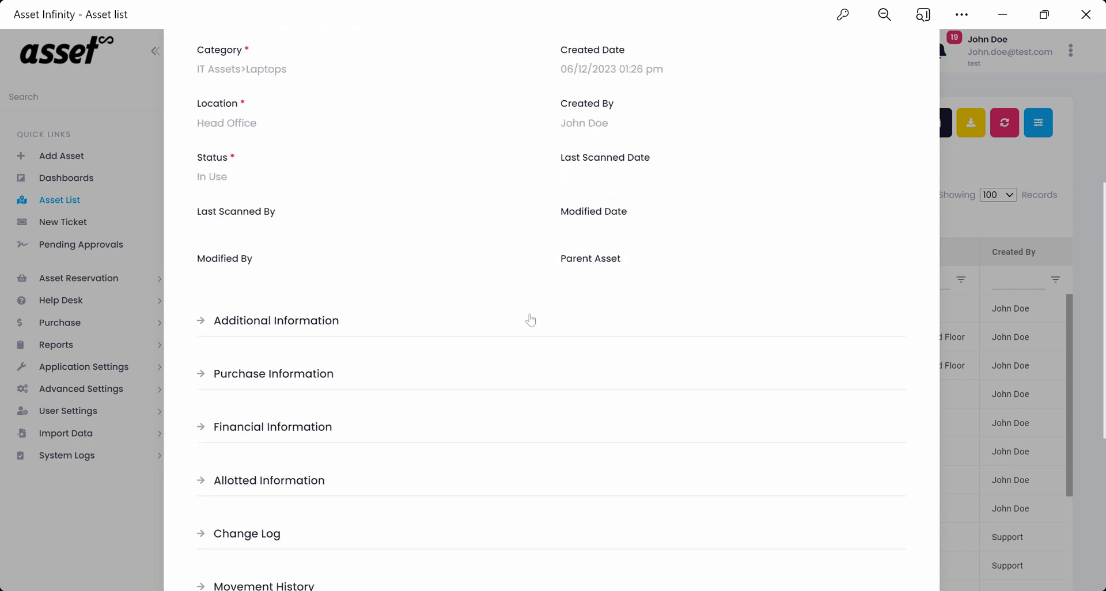
left_click(277, 323)
scroll(402, 321, "down", 3)
left_click(279, 414)
scroll(371, 401, "down", 3)
left_click(300, 360)
scroll(323, 361, "down", 3)
left_click(249, 439)
scroll(309, 423, "down", 4)
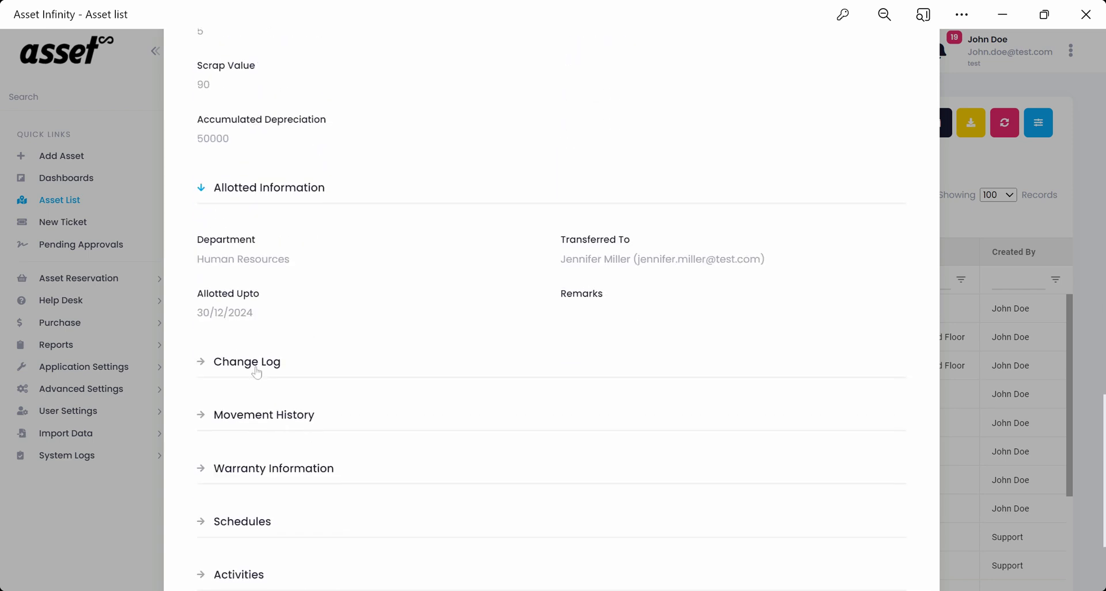
left_click(257, 369)
scroll(270, 374, "down", 1)
scroll(274, 376, "down", 4)
left_click(260, 337)
scroll(276, 369, "down", 3)
scroll(282, 375, "down", 2)
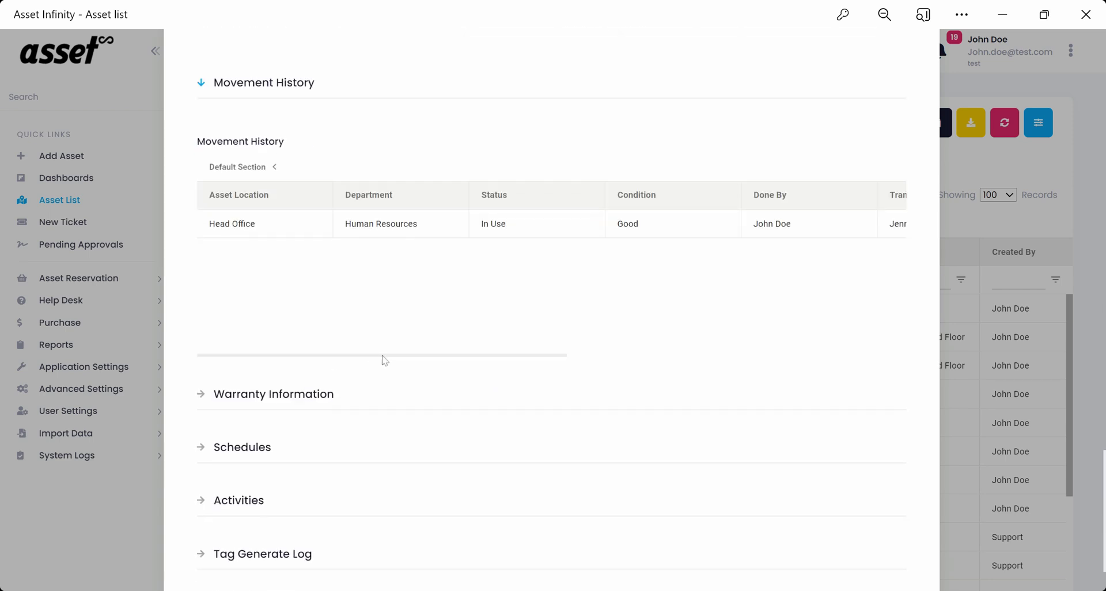
left_click_drag(429, 362, 299, 399)
left_click(300, 397)
scroll(299, 399, "down", 1)
scroll(299, 397, "down", 5)
left_click(227, 355)
scroll(364, 409, "down", 2)
scroll(323, 412, "down", 2)
left_click(239, 415)
scroll(256, 415, "down", 5)
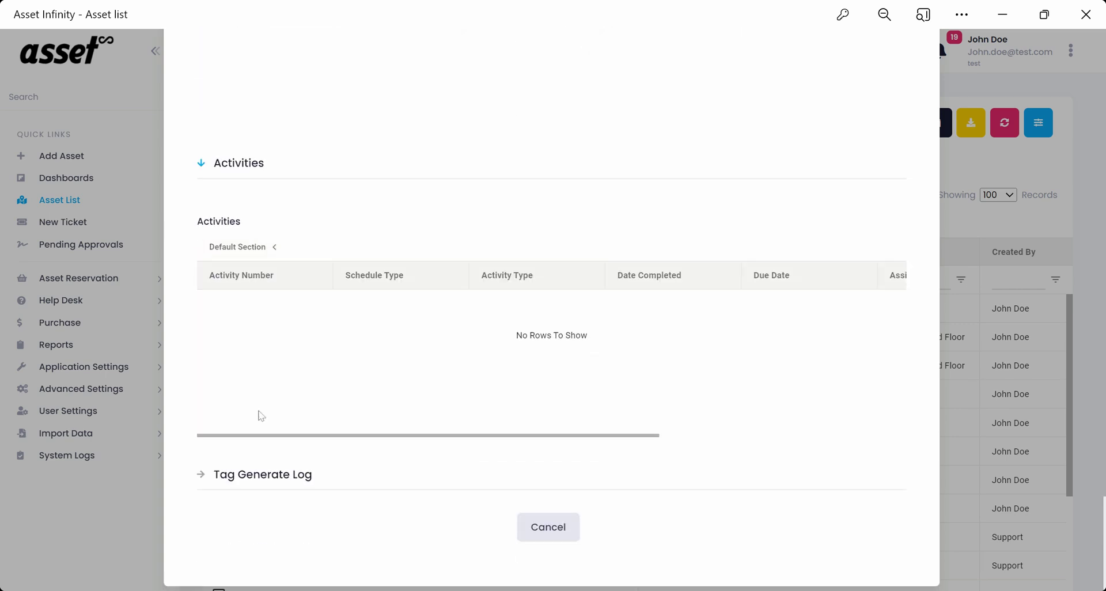
left_click(229, 464)
scroll(289, 444, "down", 4)
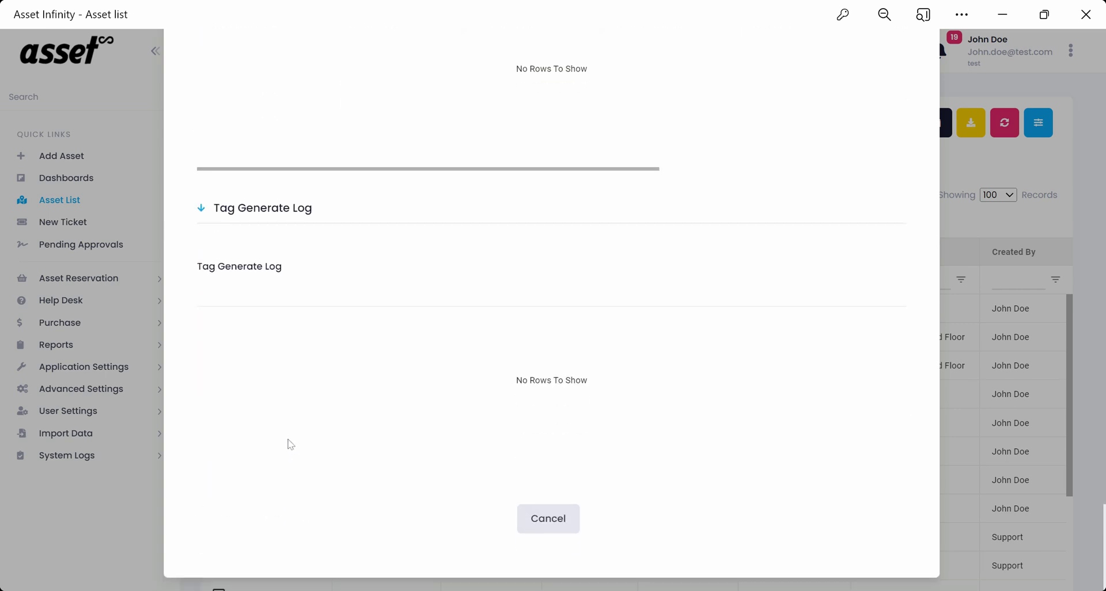
left_click(563, 512)
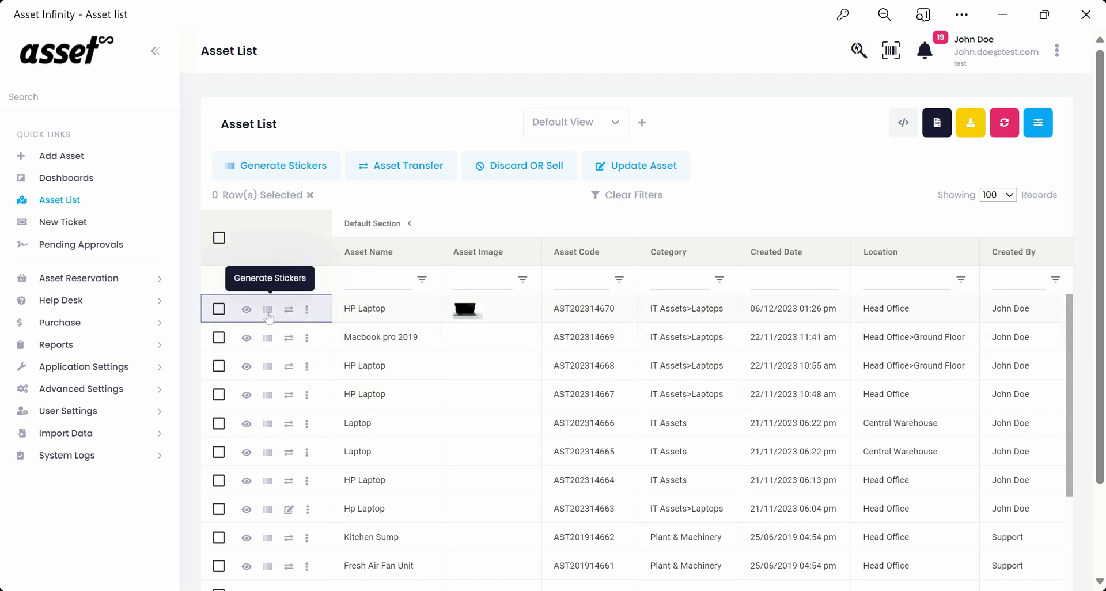
Show the action popup from the HP Laptop row's three-dot icon.
mouse_move(307, 309)
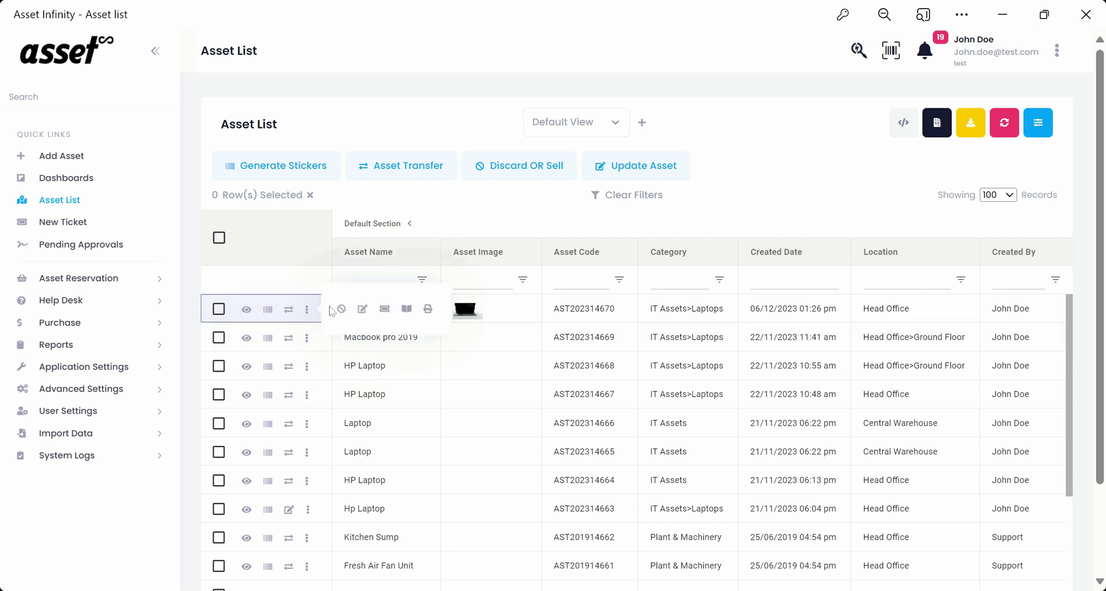